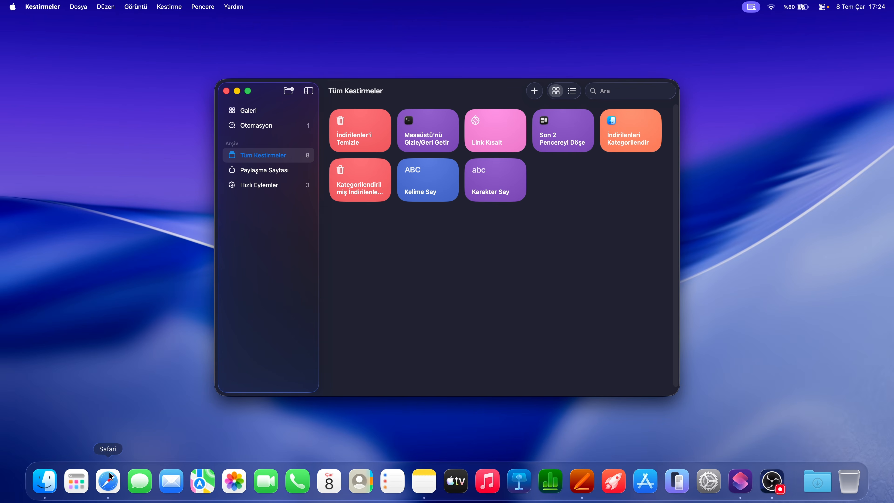
# Step: Switch to Safari, download the İnternet Aracı shortcut from its iCloud page, and add it to the Kestirmeler library
pyautogui.click(109, 479)
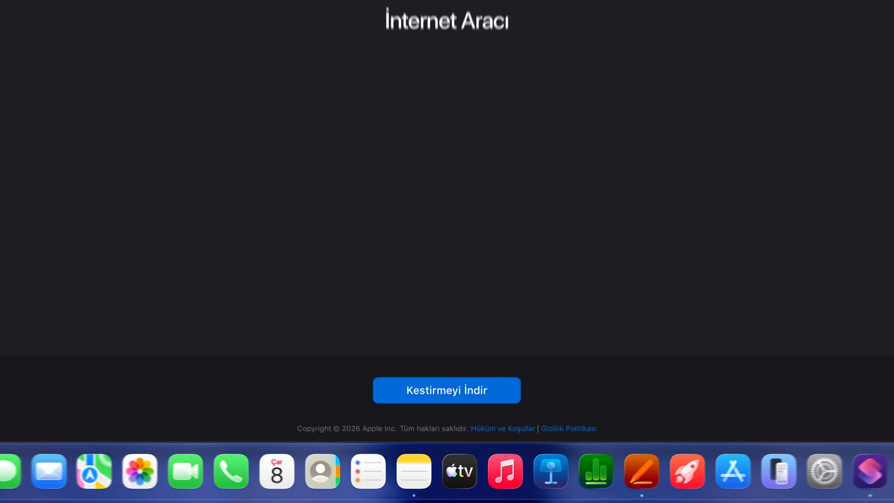
pyautogui.click(447, 385)
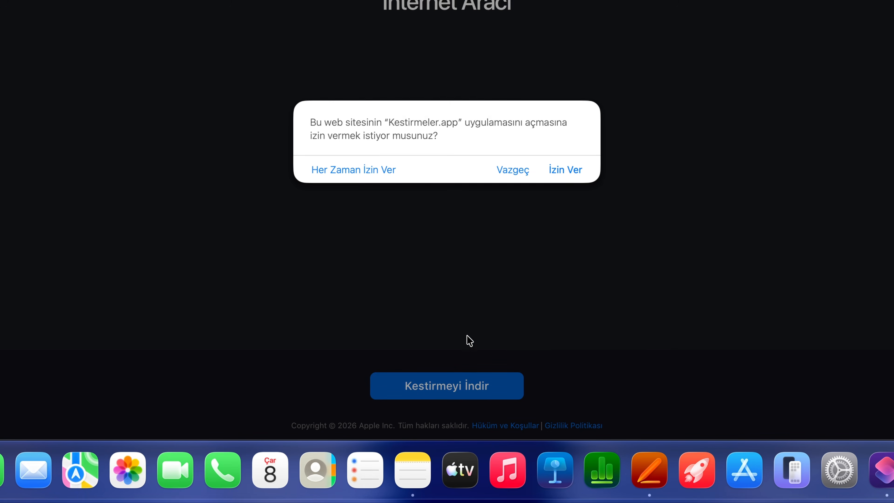
pyautogui.click(566, 170)
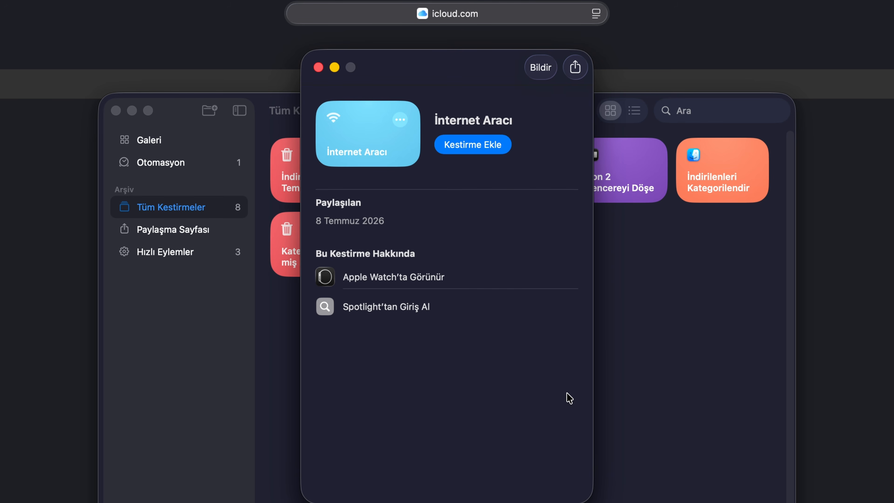
pyautogui.click(478, 150)
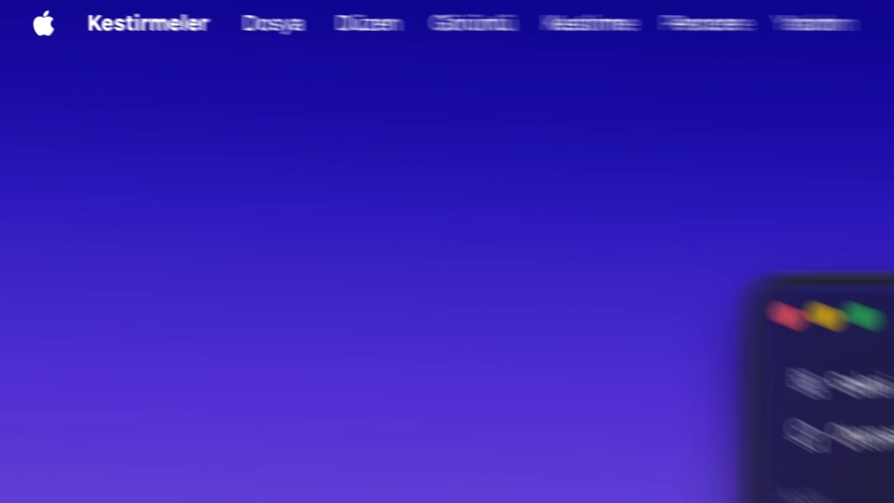
# Step: Enable Betiklerin Çalıştırılmasına İzin Ver in the advanced settings of Kestirmeler and close the settings window
pyautogui.click(38, 7)
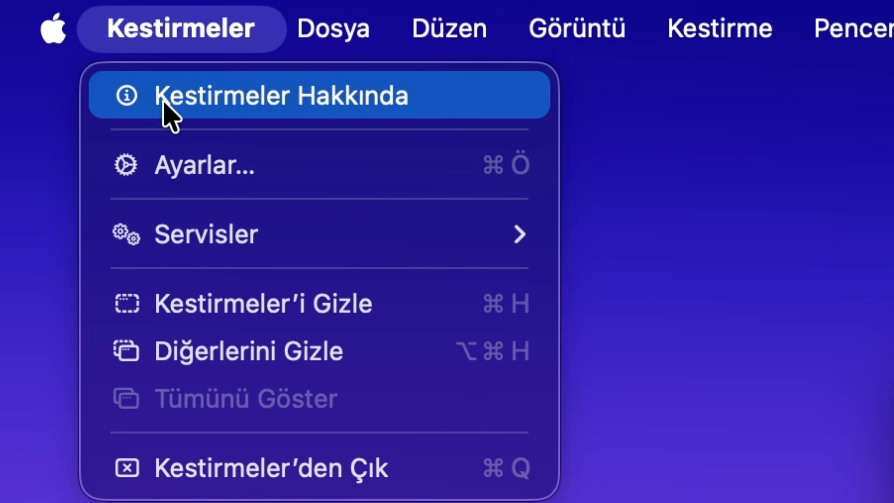
pyautogui.click(166, 169)
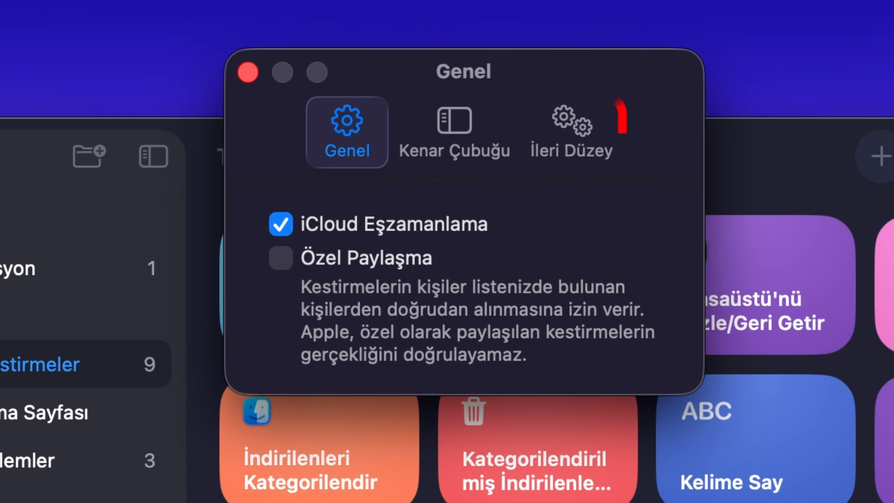
pyautogui.click(587, 123)
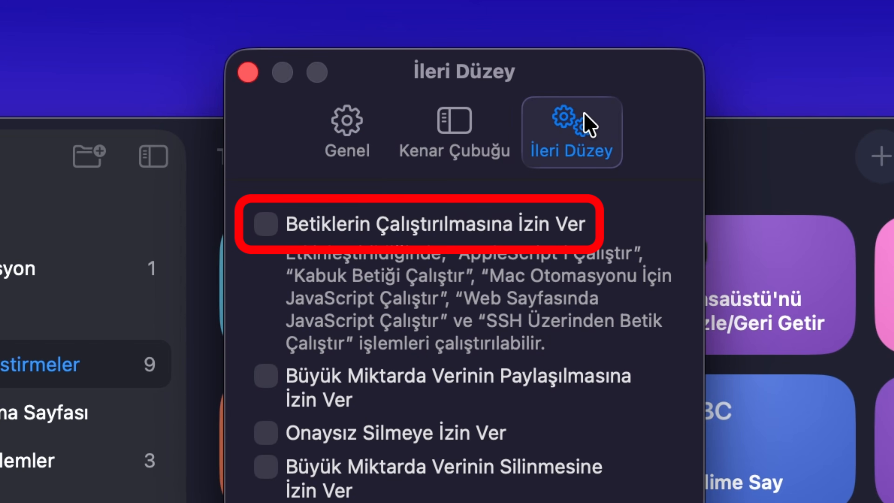
pyautogui.click(341, 218)
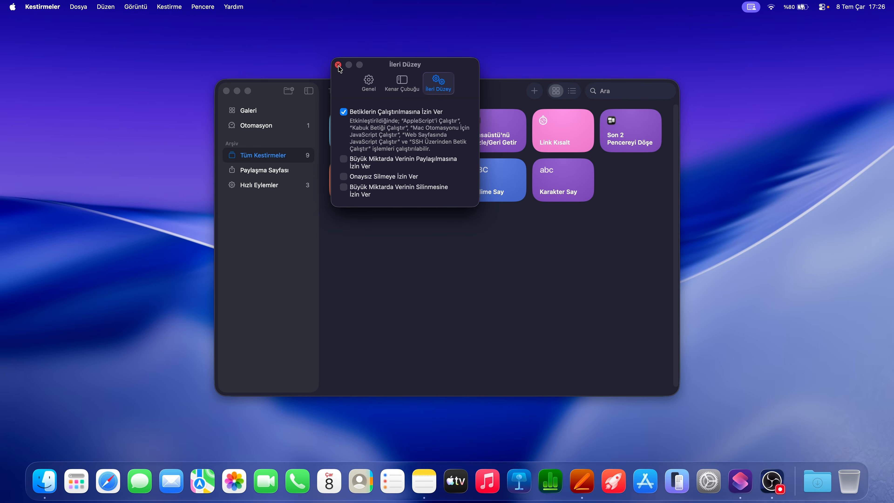
pyautogui.click(338, 65)
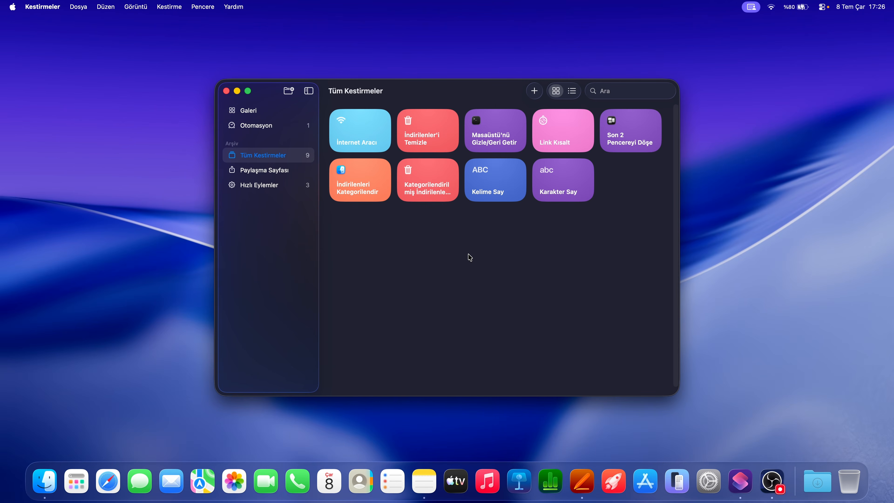
# Step: Open the İndirilenler'i Temizle shortcut for editing and set the date offset in its shell script to -14d
pyautogui.doubleClick(428, 143)
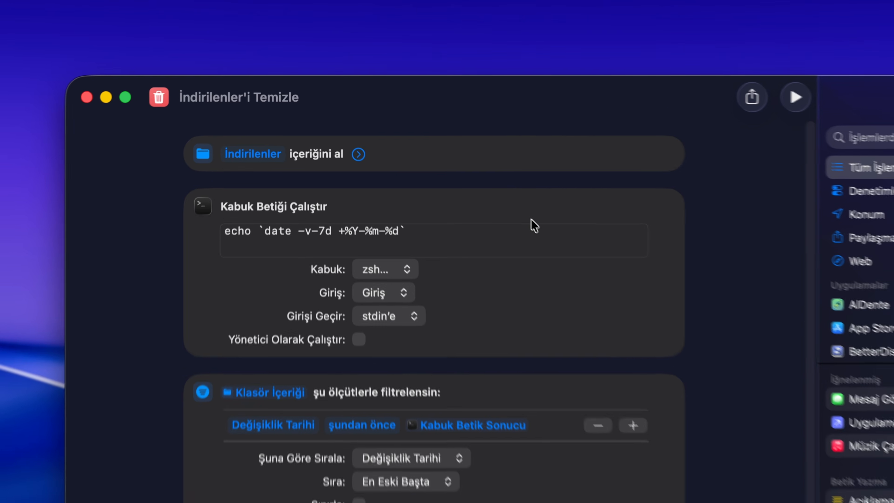
pyautogui.moveTo(326, 232); pyautogui.dragTo(320, 232)
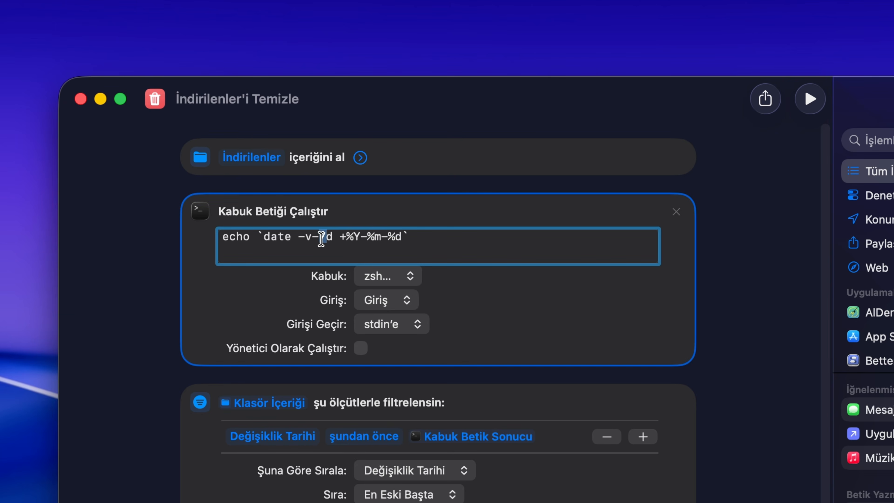
pyautogui.click(324, 238)
pyautogui.press('BackSpace')
pyautogui.write('14')
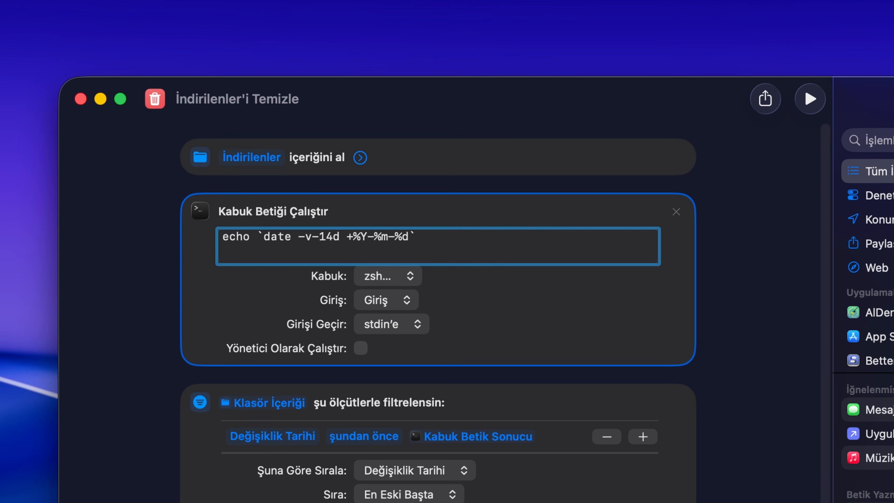
# Step: Change the date offset in the shell script to one month, -1m
pyautogui.press('Delete')
pyautogui.press('BackSpace')
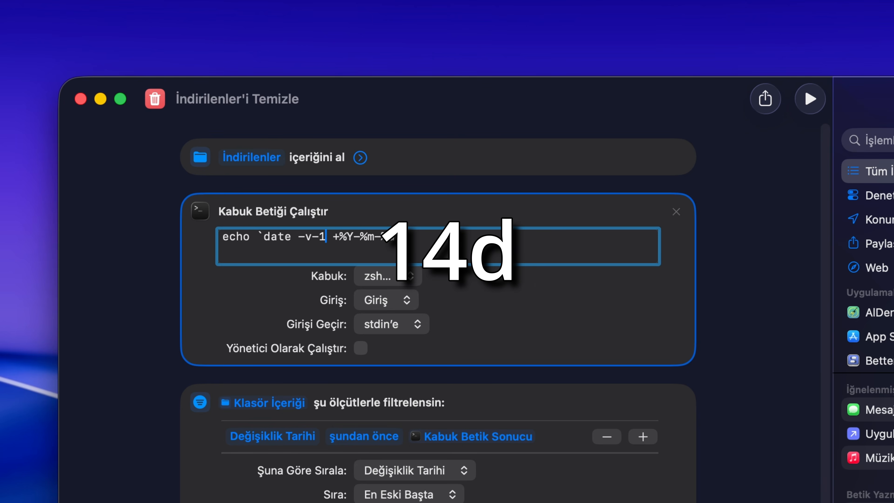
pyautogui.write('m')
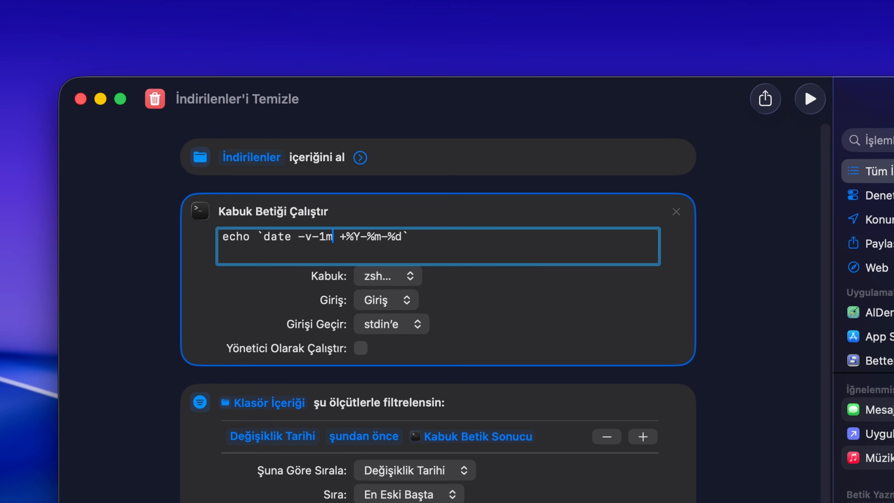
# Step: Set the shell script's date offset to -7d and leave the script field
pyautogui.press('BackSpace')
pyautogui.press('BackSpace')
pyautogui.write('7d')
pyautogui.click(612, 281)
# Step: Run İndirilenler'i Temizle, allow it to access the İndirilenler folder and run shell scripts, and approve deleting the found files
pyautogui.click(809, 99)
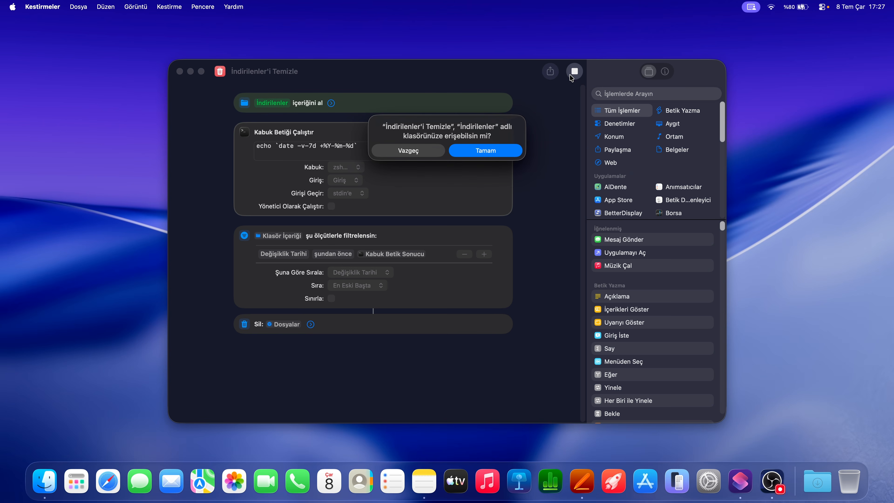
pyautogui.click(473, 155)
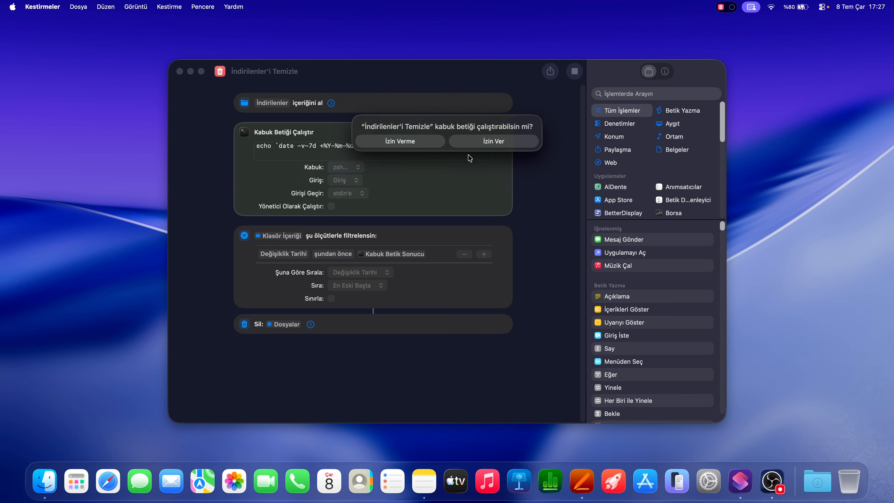
pyautogui.click(477, 143)
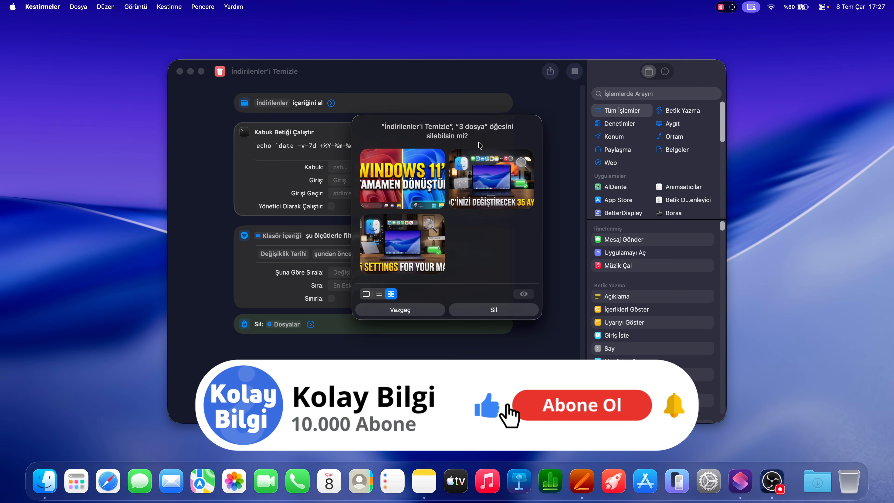
pyautogui.click(488, 311)
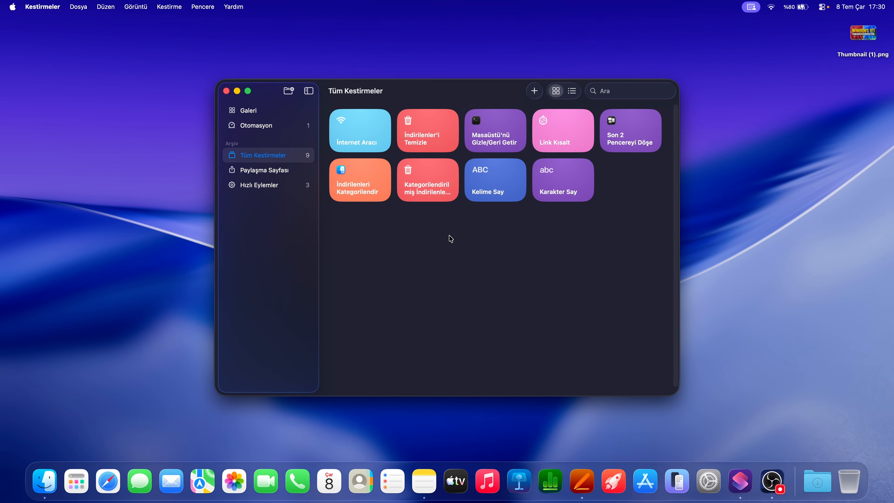
# Step: Run the Masaüstü'nü Gizle/Geri Getir shortcut to hide the desktop items, and run it again to bring them back
pyautogui.click(512, 122)
pyautogui.click(491, 148)
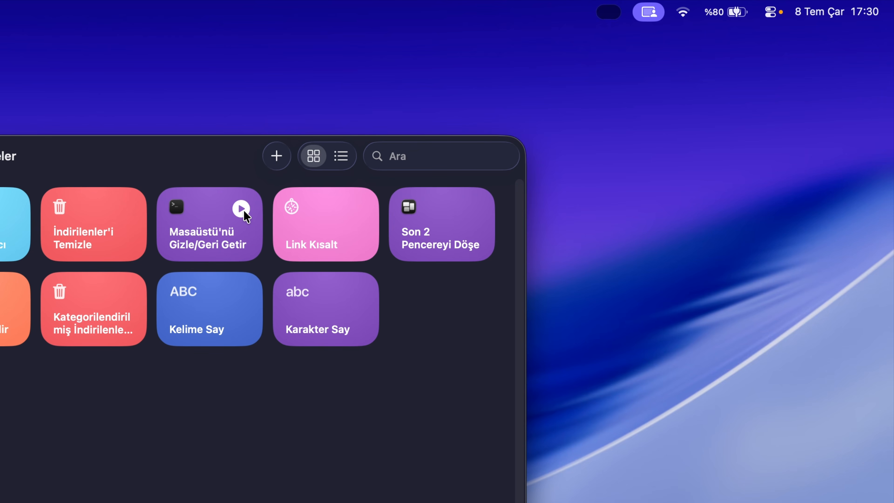
pyautogui.click(244, 210)
pyautogui.rightClick(613, 164)
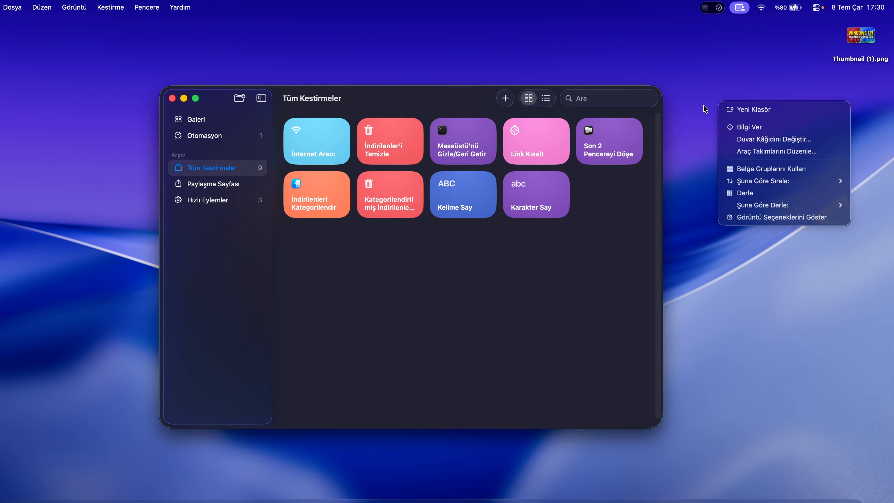
pyautogui.click(592, 168)
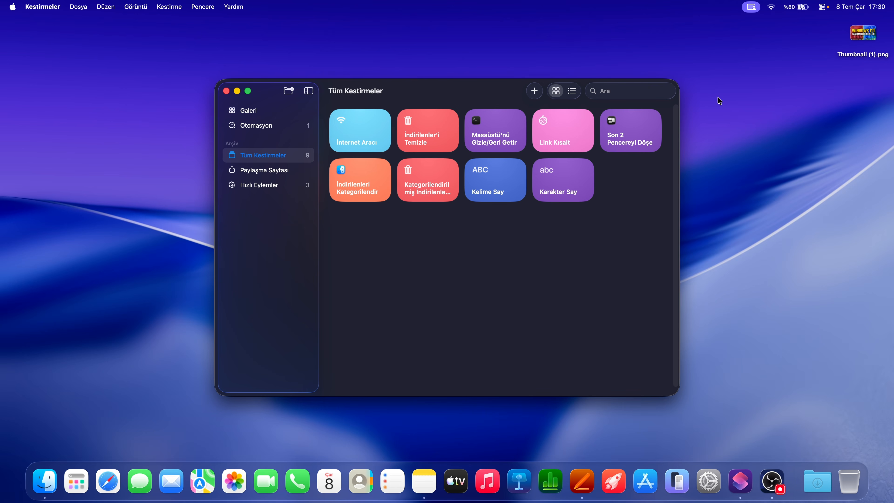
# Step: Open the Masaüstü'nü Gizle/Geri Getir shortcut and enable Spotlight'ta Göster in its details
pyautogui.doubleClick(496, 131)
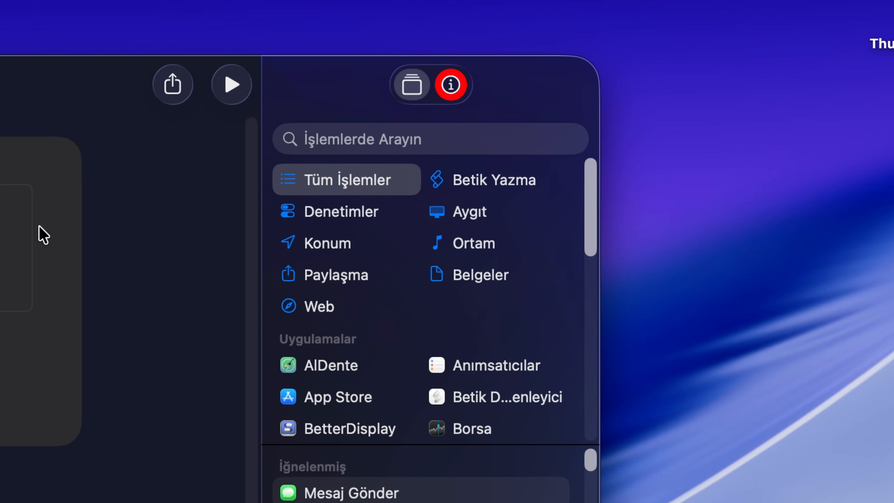
pyautogui.click(450, 92)
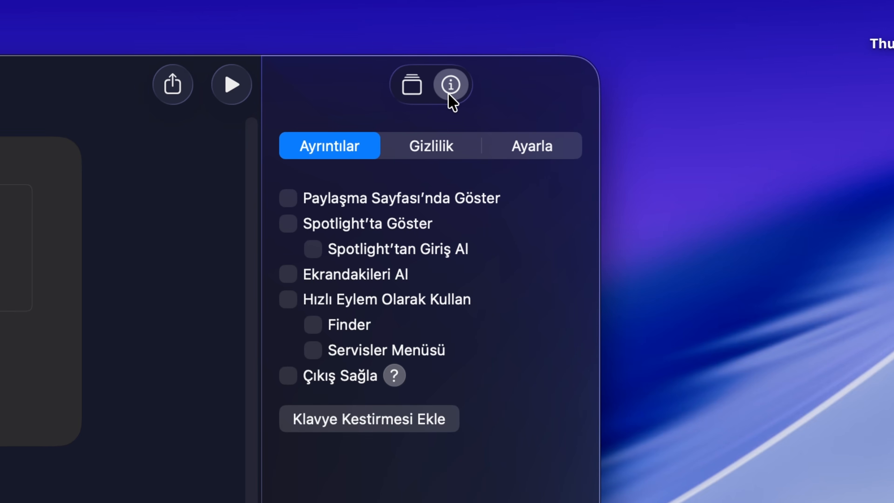
pyautogui.click(289, 224)
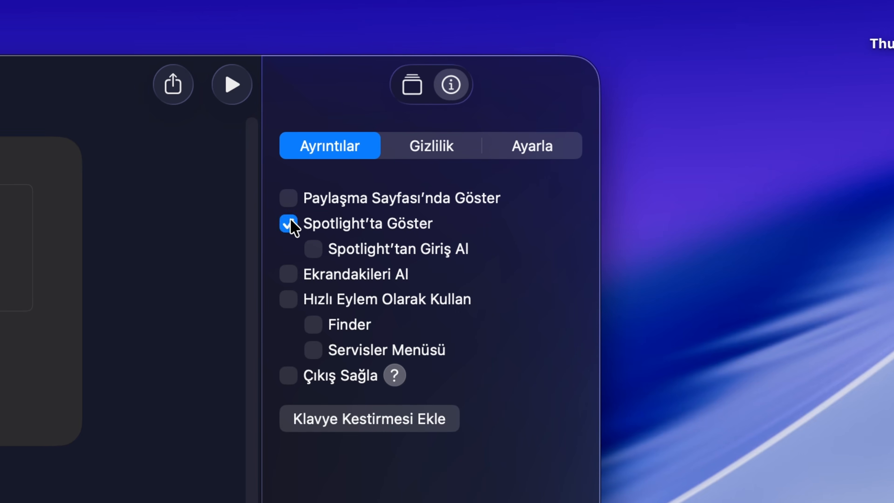
# Step: Hide and restore the desktop items by running the shortcut from Spotlight with "masaüstü'nü", and close the shortcut's editor
pyautogui.press('super+space')
pyautogui.write('masaüstü')
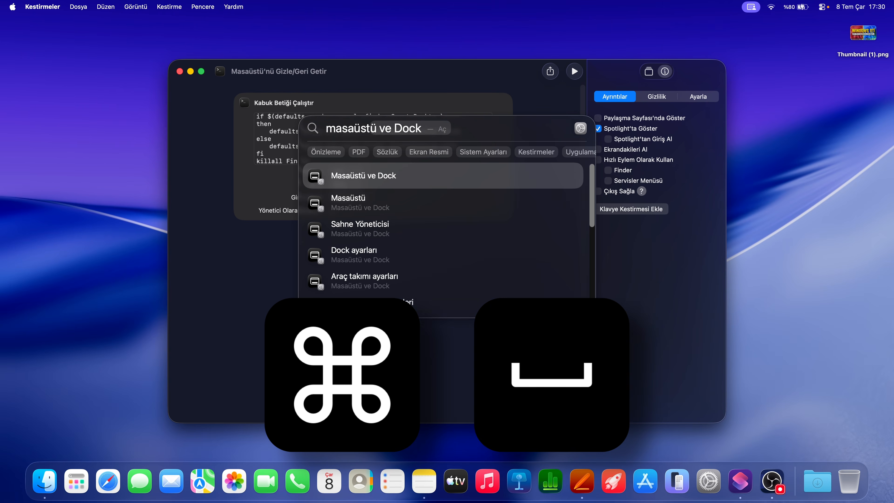
pyautogui.write("'nü")
pyautogui.press('Return')
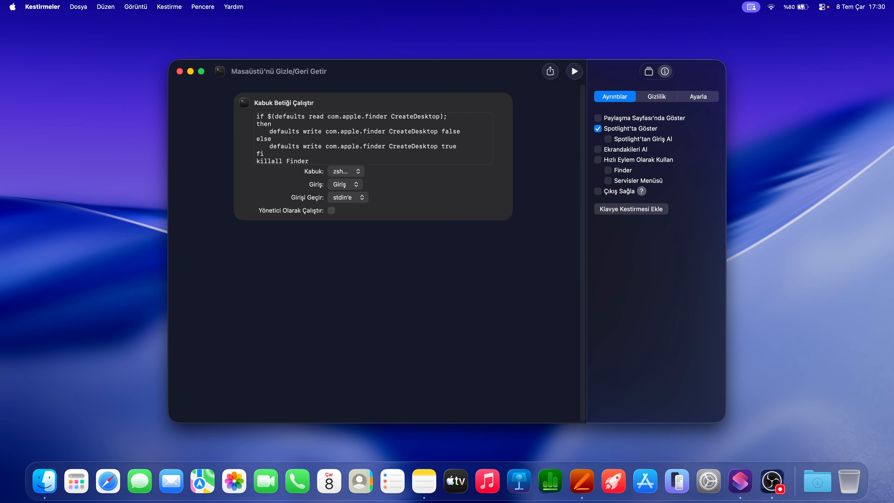
pyautogui.press('super+space')
pyautogui.press('Return')
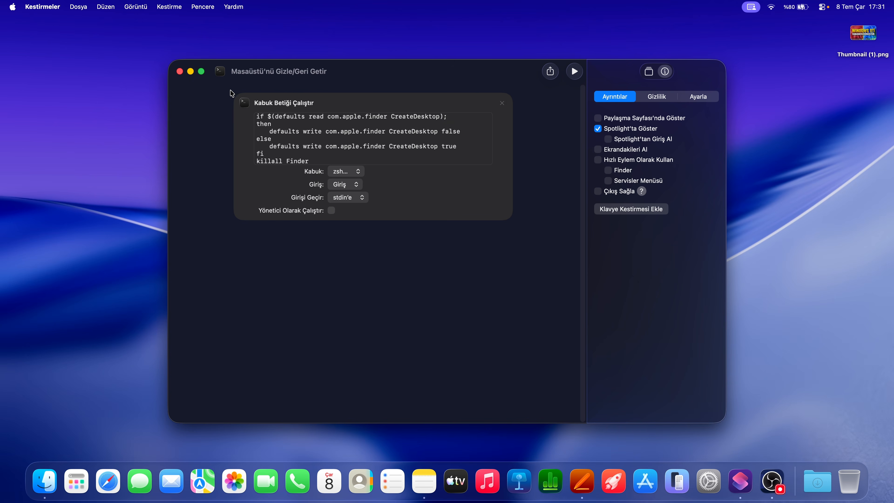
pyautogui.click(179, 71)
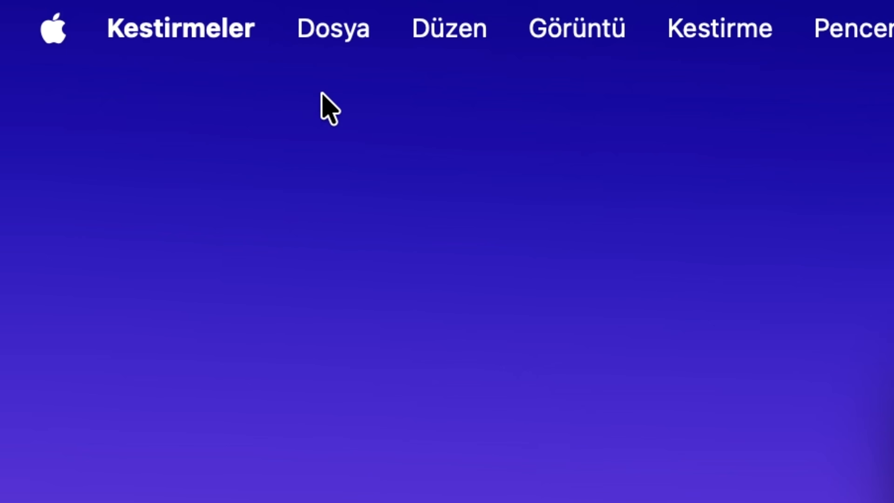
# Step: Show Menü Çubuğu in the Kestirmeler sidebar through the settings and add the Masaüstü'nü Gizle/Geri Getir shortcut to it
pyautogui.click(242, 34)
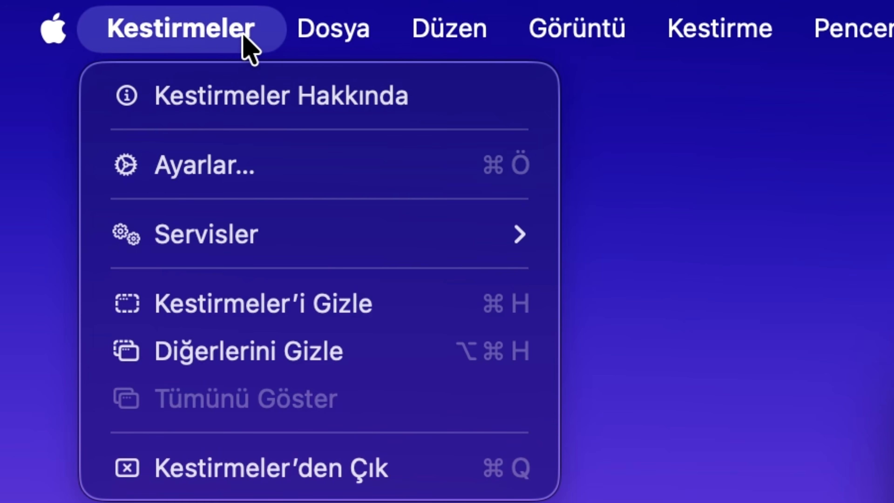
pyautogui.click(250, 167)
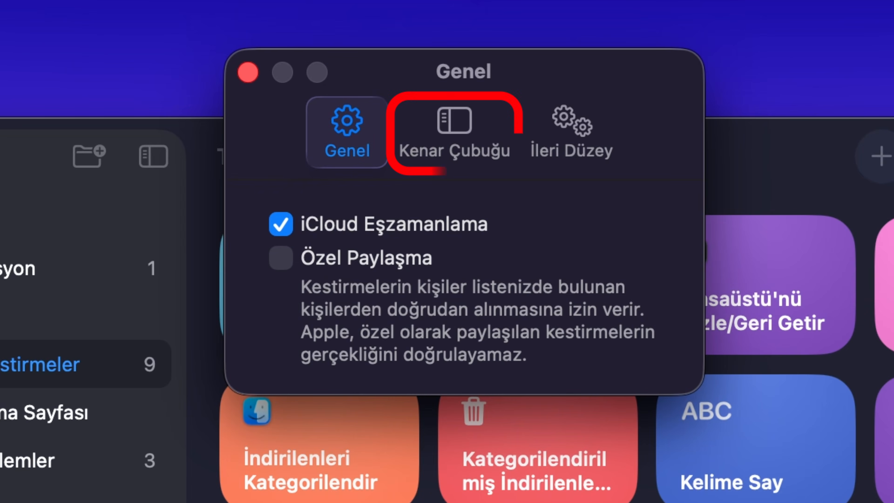
pyautogui.click(445, 113)
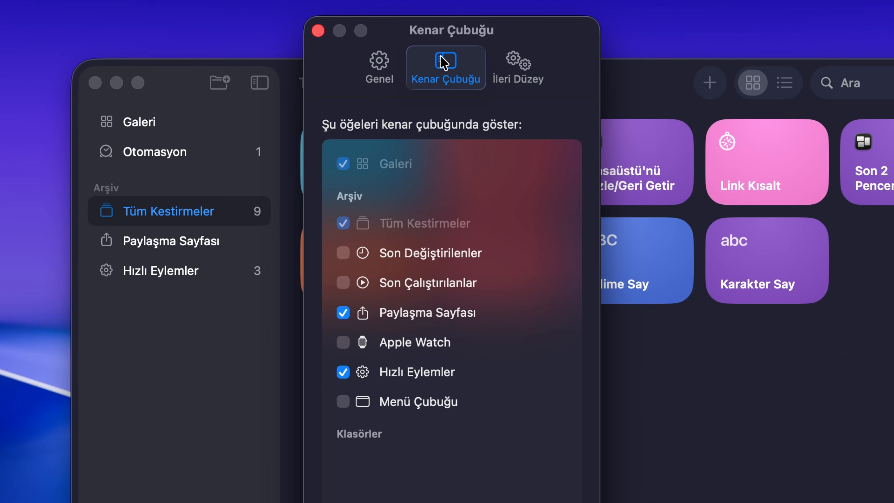
pyautogui.click(343, 402)
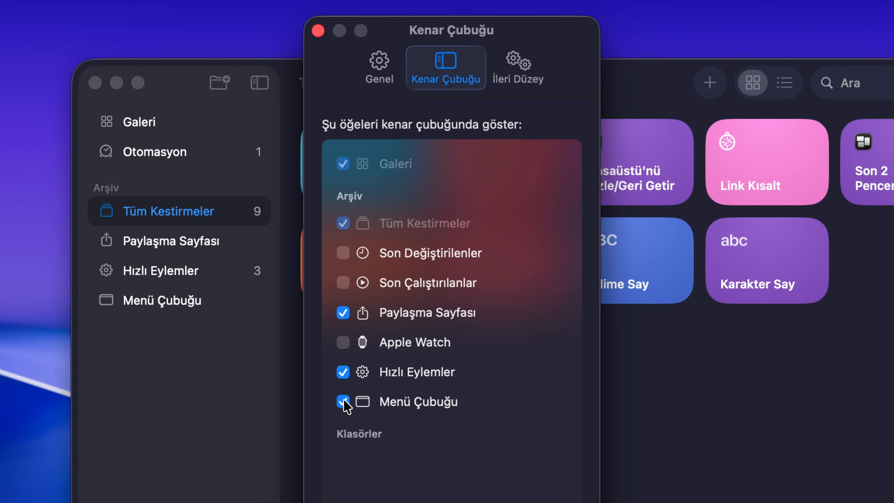
pyautogui.click(317, 31)
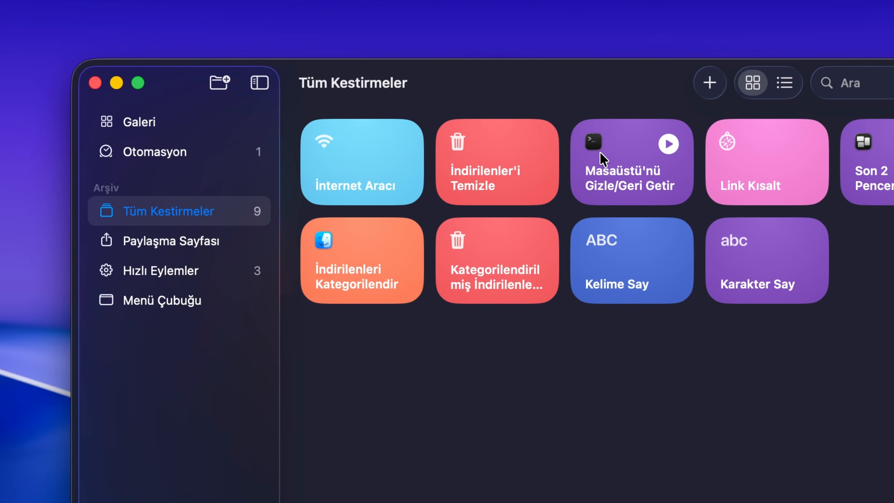
pyautogui.moveTo(603, 156); pyautogui.dragTo(162, 319)
pyautogui.moveTo(234, 240); pyautogui.dragTo(235, 239)
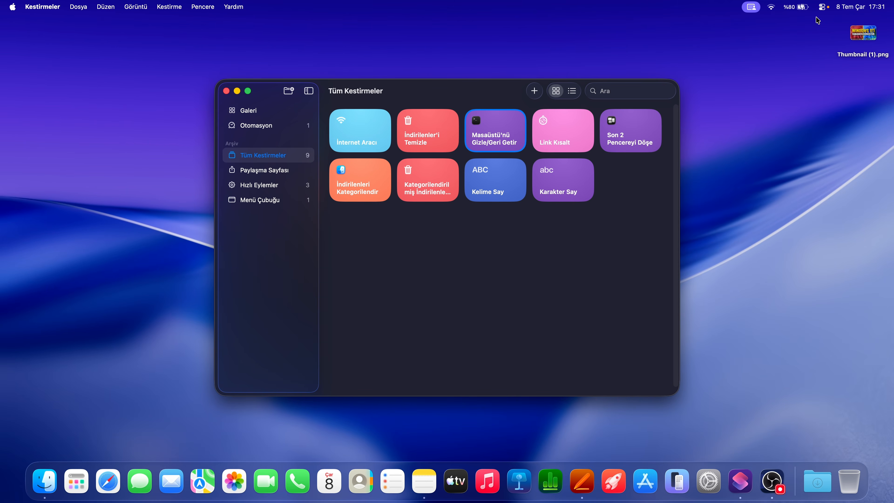
# Step: Edit the Control Centre controls to add "Menü Çubuğu" Koleksiyonunu Göster from Kestirmeler to the menu bar, and close Control Centre
pyautogui.click(821, 7)
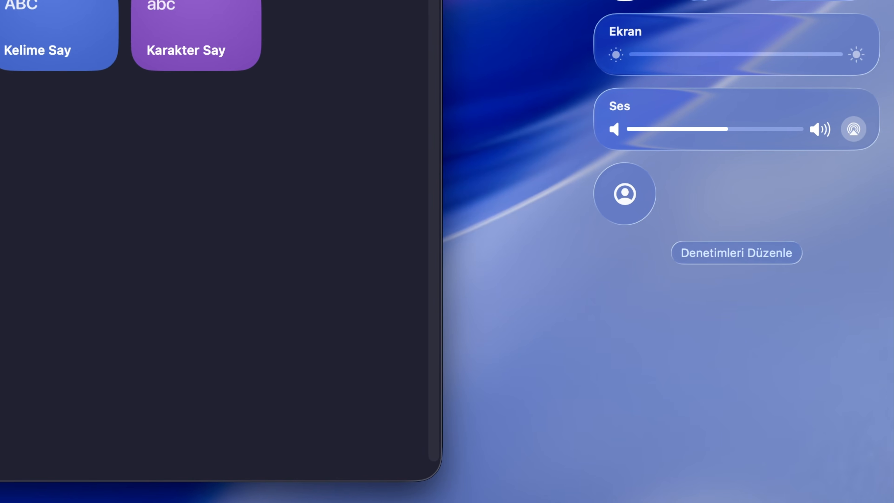
pyautogui.click(712, 252)
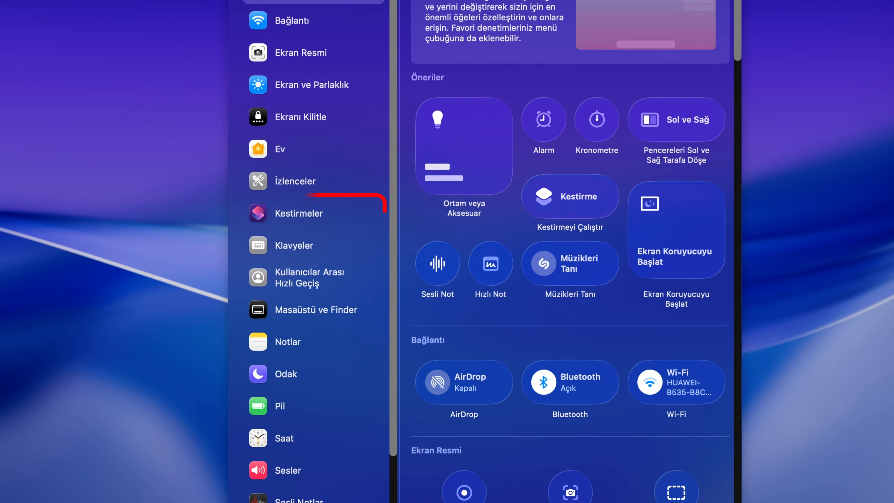
pyautogui.click(347, 221)
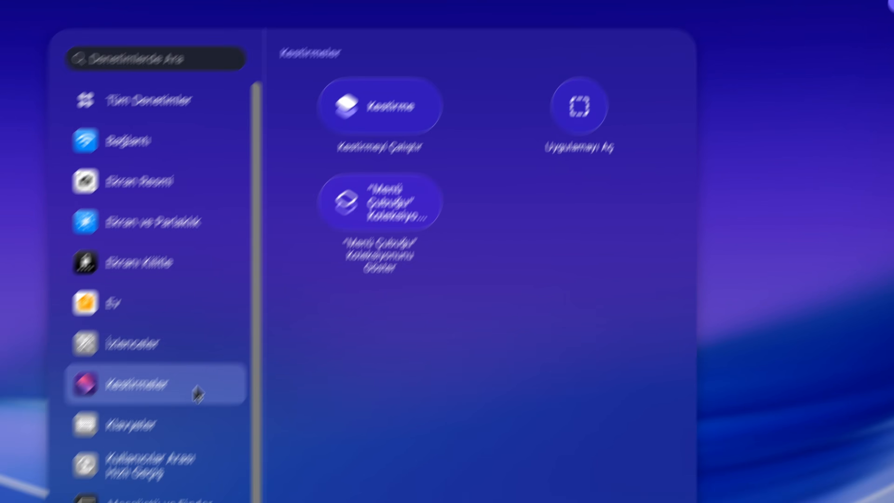
pyautogui.moveTo(362, 220)
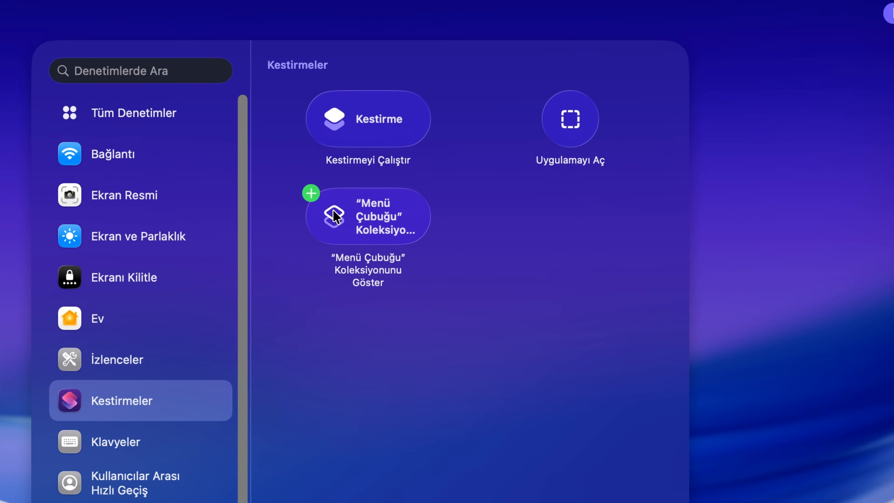
pyautogui.click(314, 197)
pyautogui.click(332, 241)
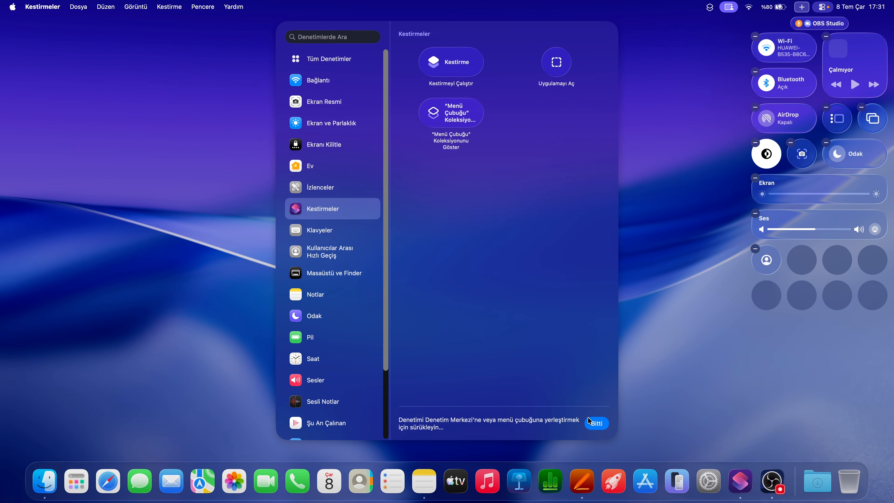
pyautogui.click(590, 419)
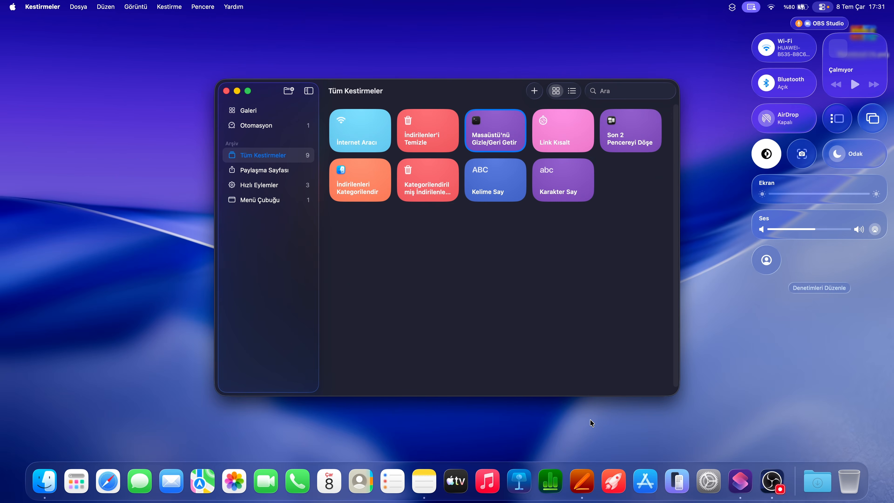
pyautogui.click(589, 419)
# Step: Hide and restore the desktop items by running Masaüstü'nü Gizle/Geri Getir twice from the menu bar collection
pyautogui.click(730, 7)
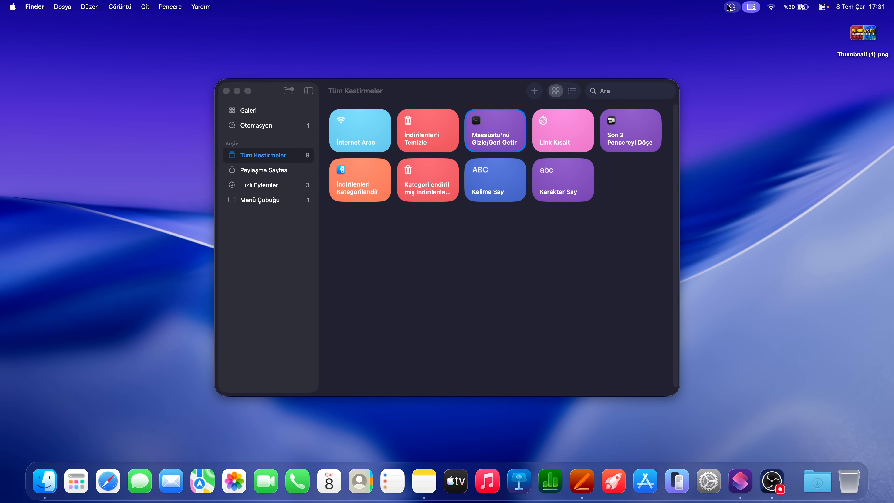
pyautogui.click(469, 204)
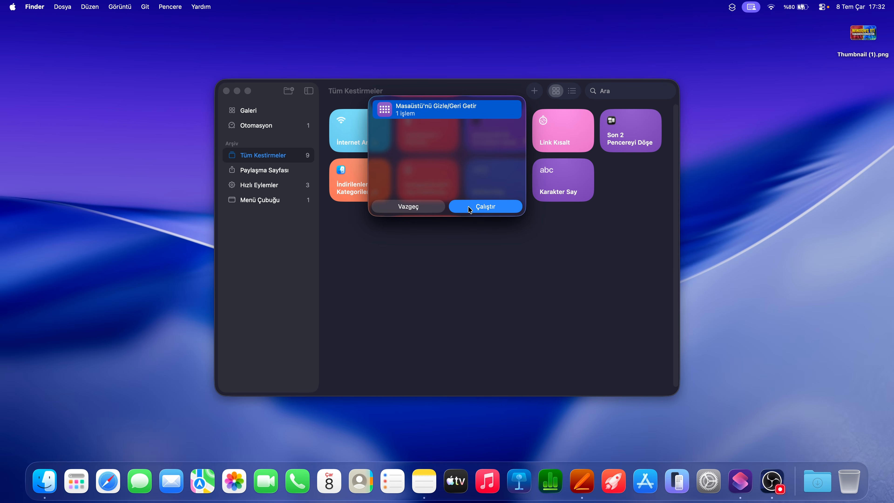
pyautogui.click(730, 7)
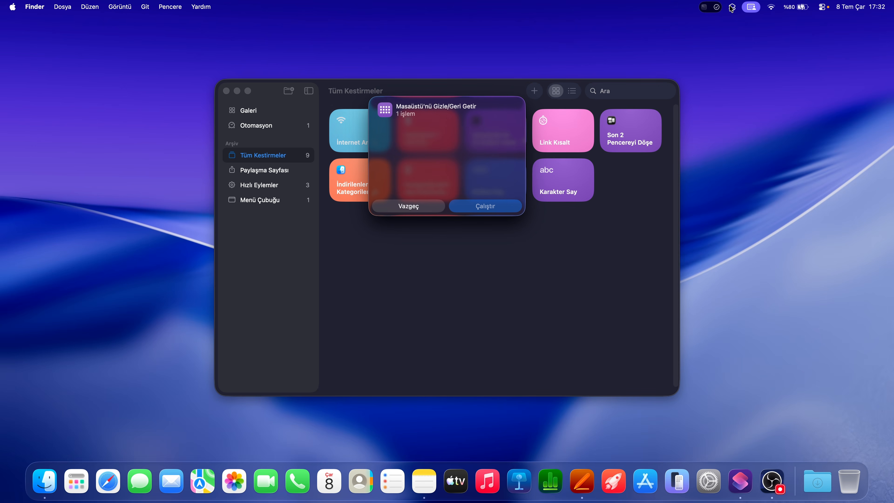
pyautogui.click(468, 204)
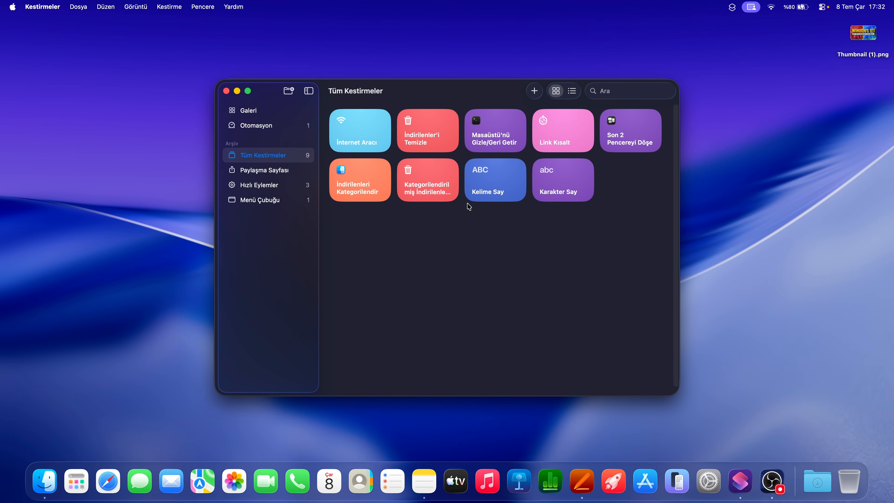
# Step: Shorten the İndirilenleri Temizle link in the Notlar note with the Link Kısalt service, allowing is.gd access once and clipboard copying
pyautogui.press('super+comma')
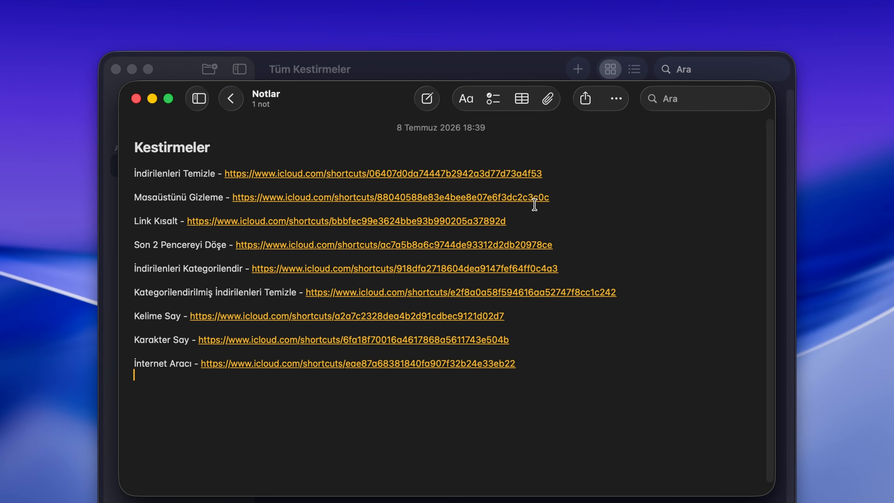
pyautogui.moveTo(550, 173); pyautogui.dragTo(224, 172)
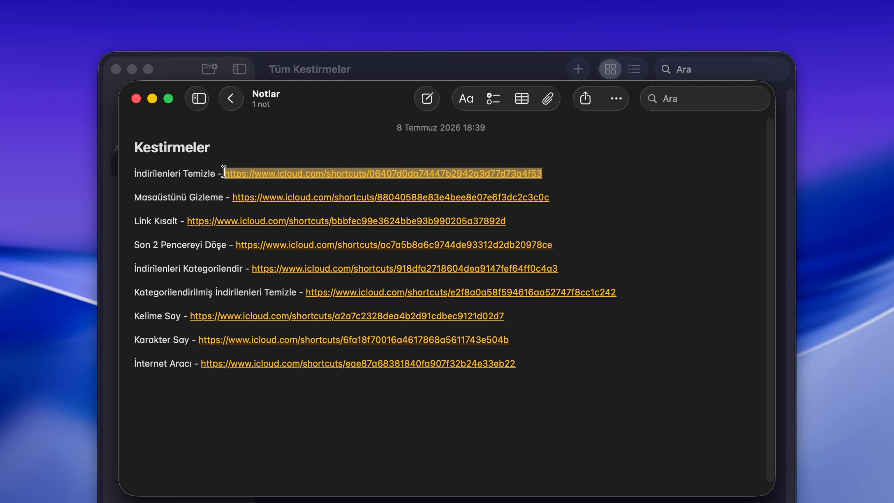
pyautogui.rightClick(240, 176)
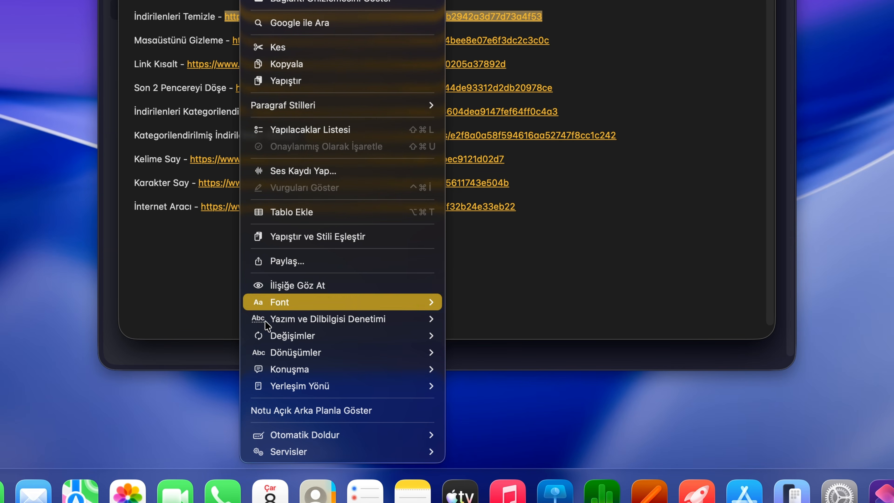
pyautogui.moveTo(262, 436)
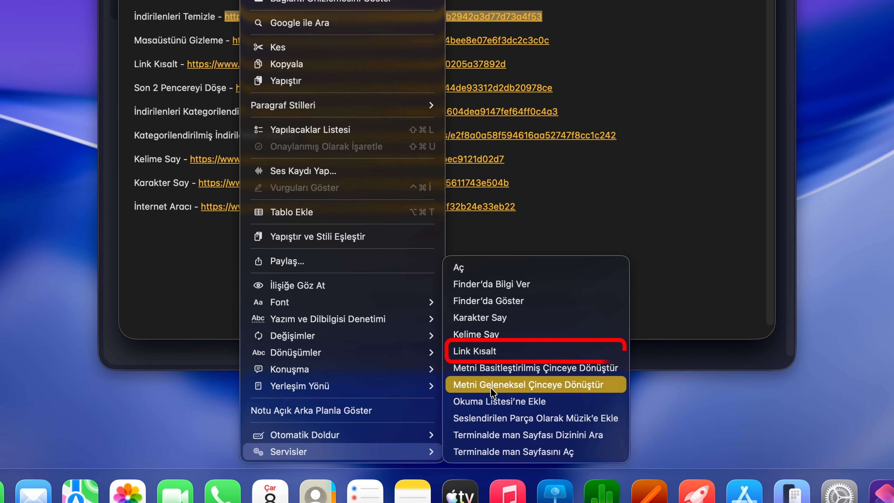
pyautogui.click(494, 352)
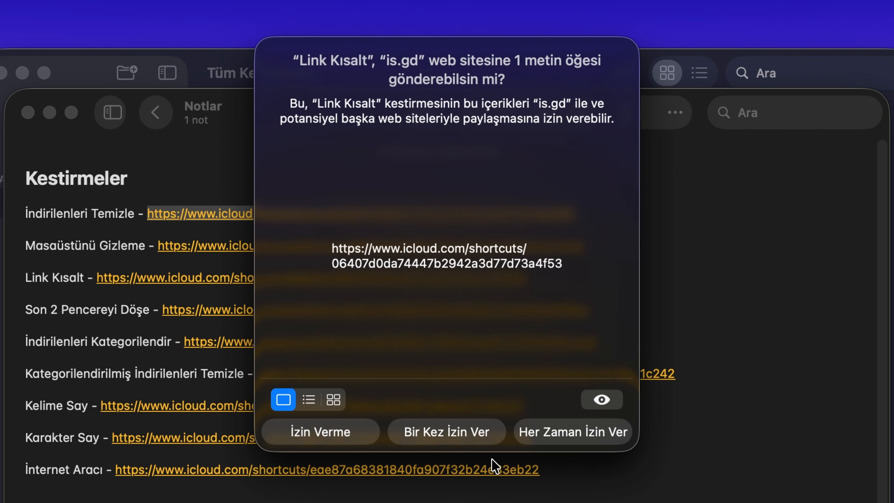
pyautogui.click(492, 440)
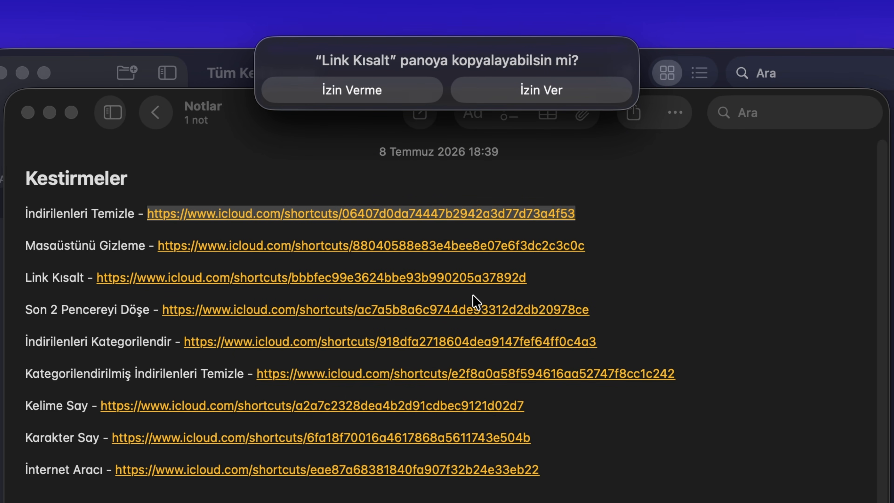
pyautogui.click(473, 95)
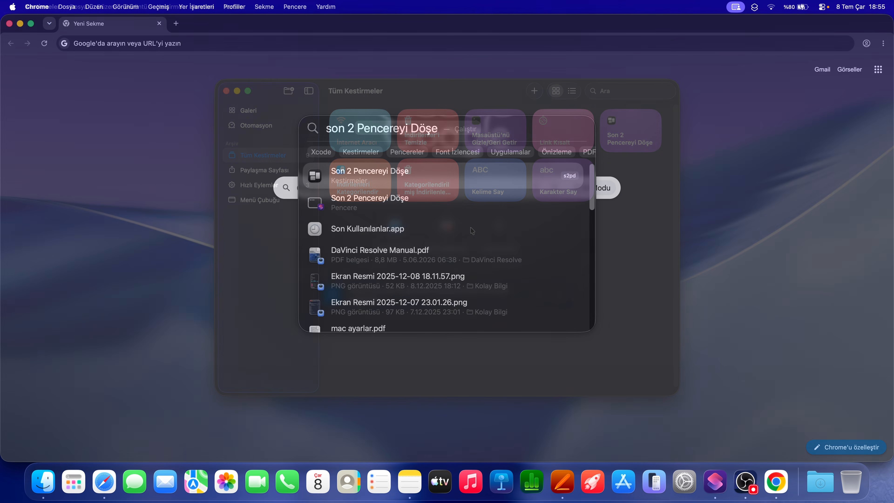
# Step: Run Son 2 Pencereyi Döşe from Spotlight, and open the shortcut's details in Kestirmeler
pyautogui.press('Return')
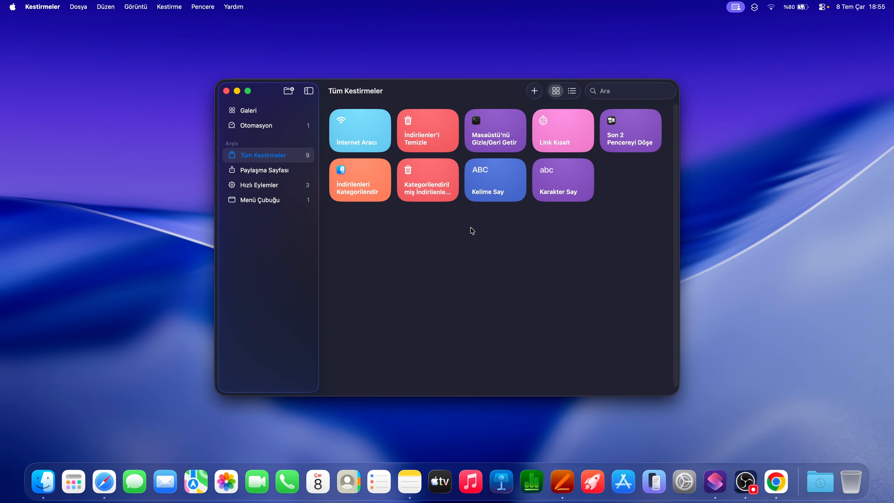
pyautogui.doubleClick(620, 150)
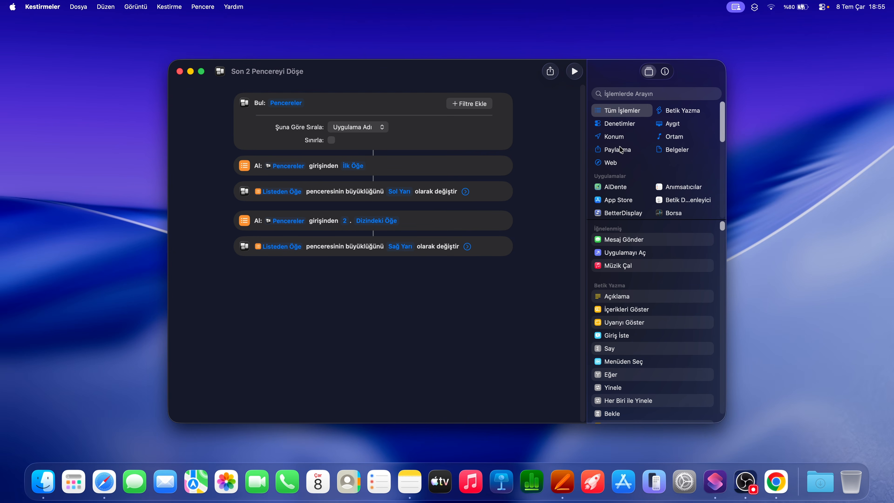
pyautogui.click(664, 72)
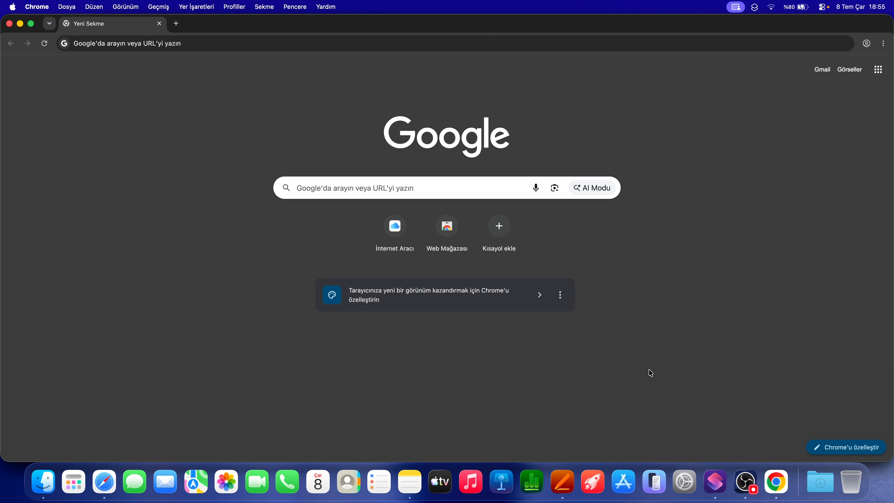
# Step: Tile the two most recent windows by running Son 2 Pencereyi Döşe from Spotlight with "son 2"
pyautogui.press('super+space')
pyautogui.write('son 2')
pyautogui.press('Return')
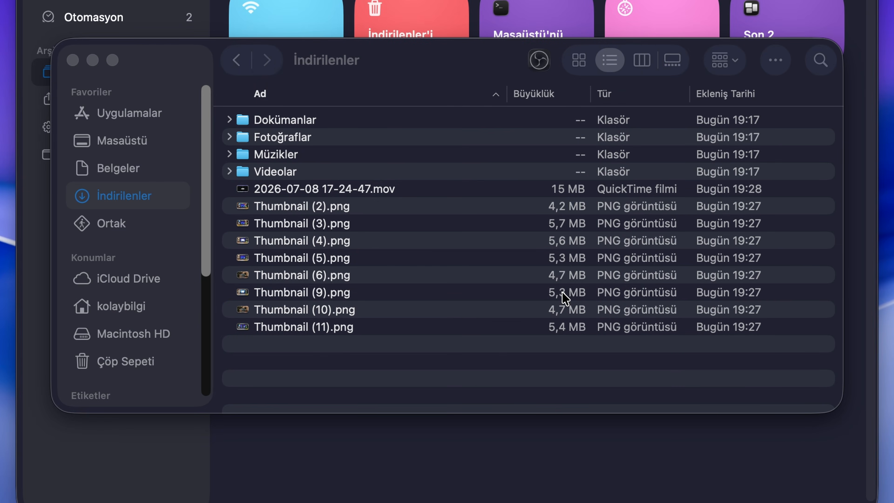
# Step: Open the Dokümanlar, Fotoğraflar and Videolar folders in İndirilenler to examine their contents
pyautogui.doubleClick(282, 119)
pyautogui.doubleClick(293, 138)
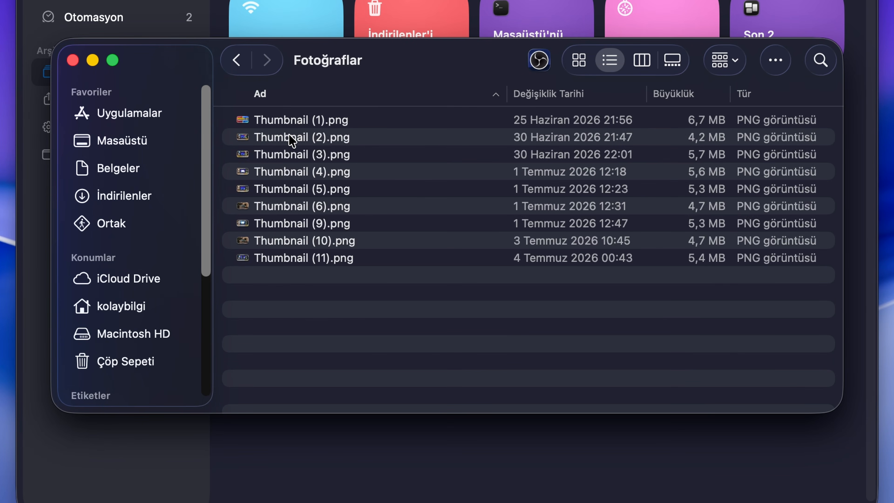
pyautogui.doubleClick(295, 172)
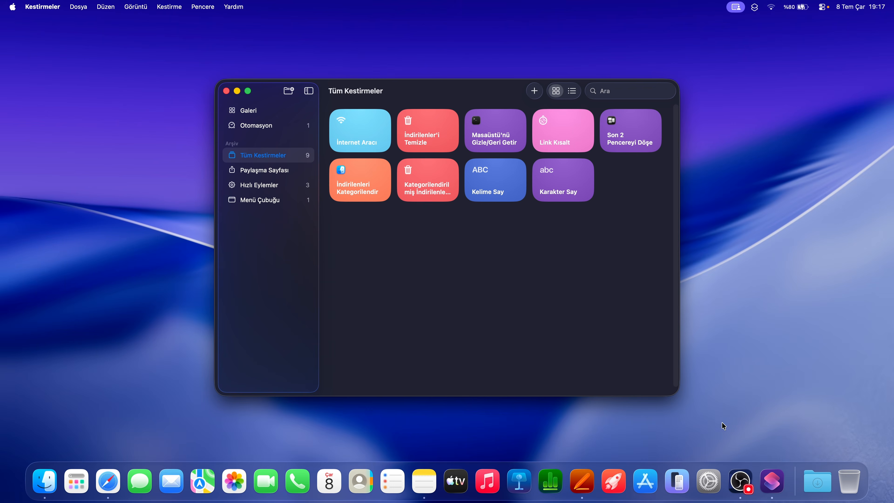
# Step: Open the İndirilenler folder in Finder and create a folder named Videolar in it
pyautogui.click(817, 481)
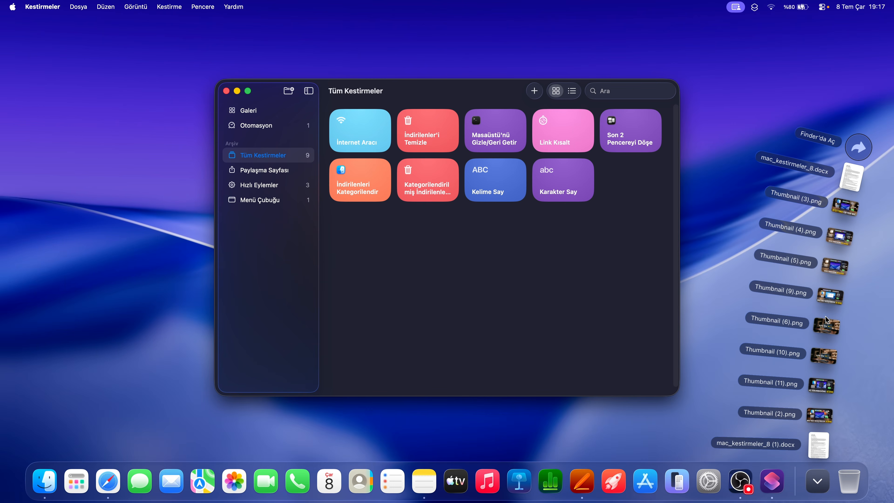
pyautogui.click(857, 148)
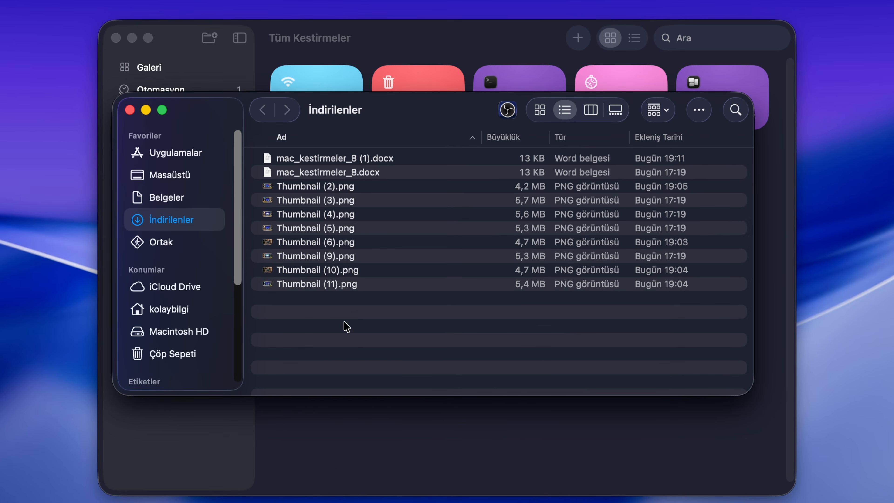
pyautogui.rightClick(380, 281)
pyautogui.click(362, 331)
pyautogui.write('Videolar')
pyautogui.press('Return')
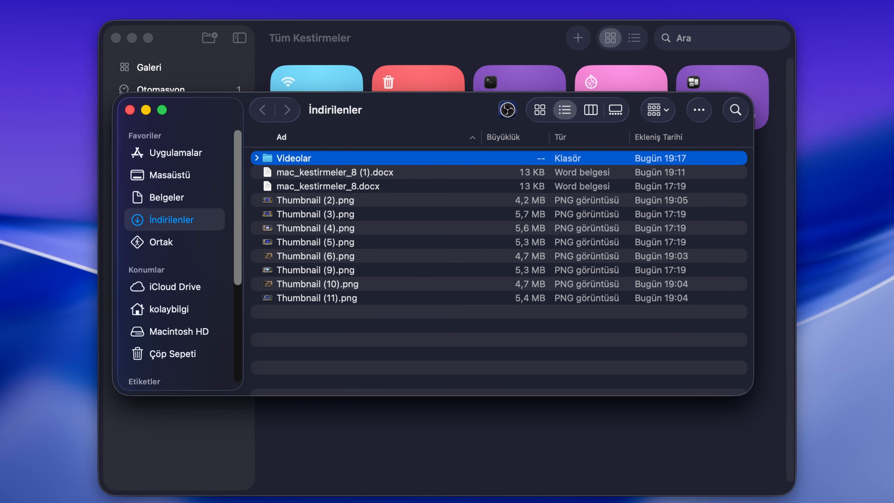
# Step: Create two more folders named Fotoğraflar and Dokümanlar in İndirilenler
pyautogui.rightClick(360, 326)
pyautogui.click(373, 336)
pyautogui.write('Fotoğraflar')
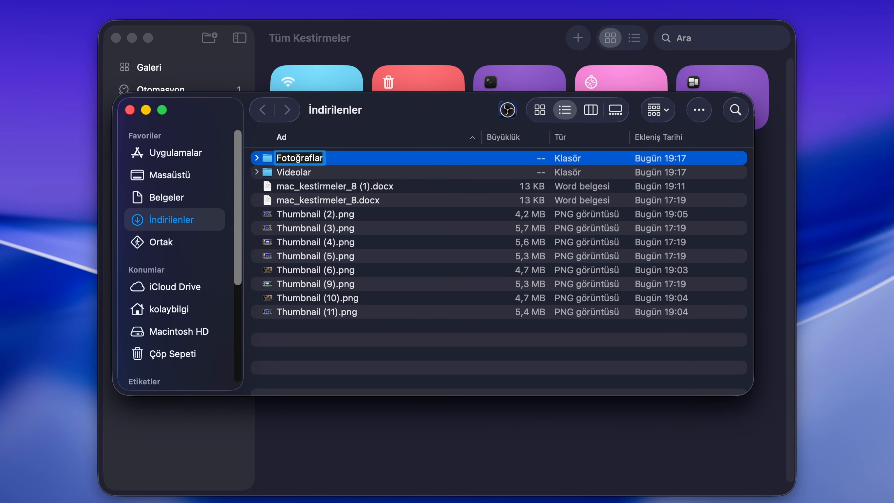
pyautogui.press('Return')
pyautogui.rightClick(367, 330)
pyautogui.click(374, 339)
pyautogui.write('Dokümanlar')
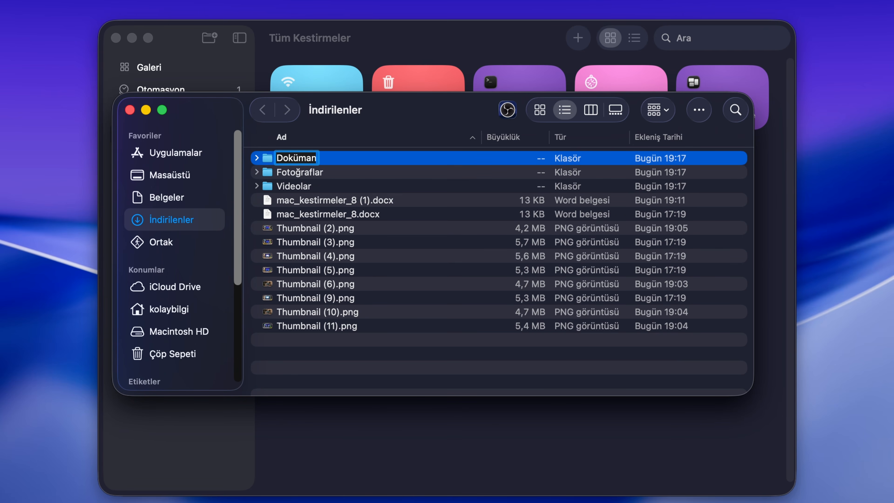
pyautogui.press('Return')
# Step: Create a folder named Müzikler in İndirilenler
pyautogui.rightClick(371, 340)
pyautogui.click(380, 349)
pyautogui.write('Müzikler')
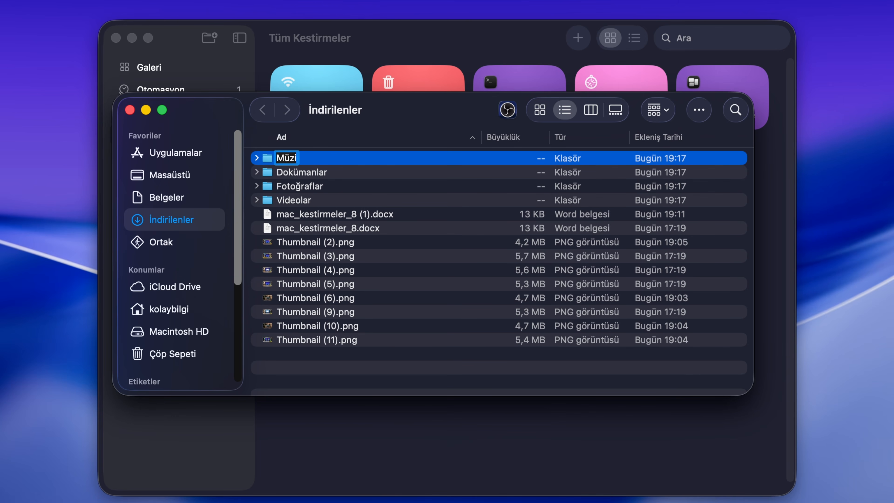
pyautogui.press('Return')
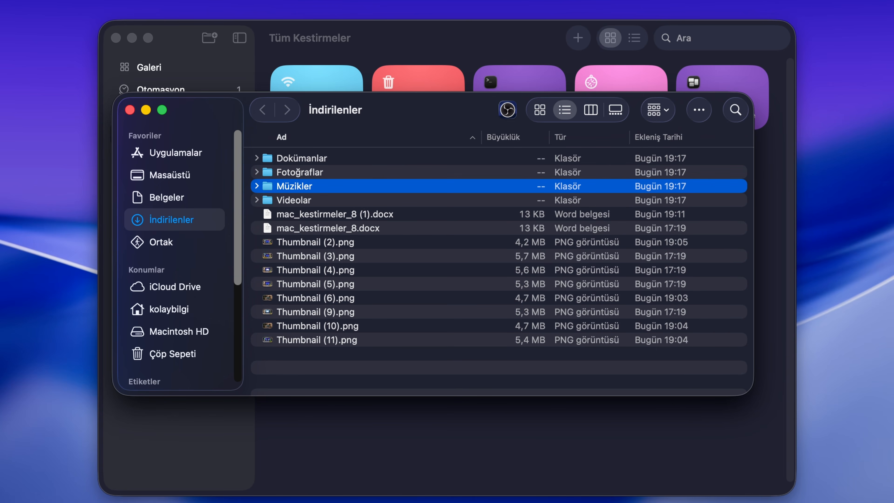
# Step: Open the İndirilenleri Kategorilendir shortcut for editing and set the source folder in its mov/mp4 block to Videolar in İndirilenler
pyautogui.press('super+Tab')
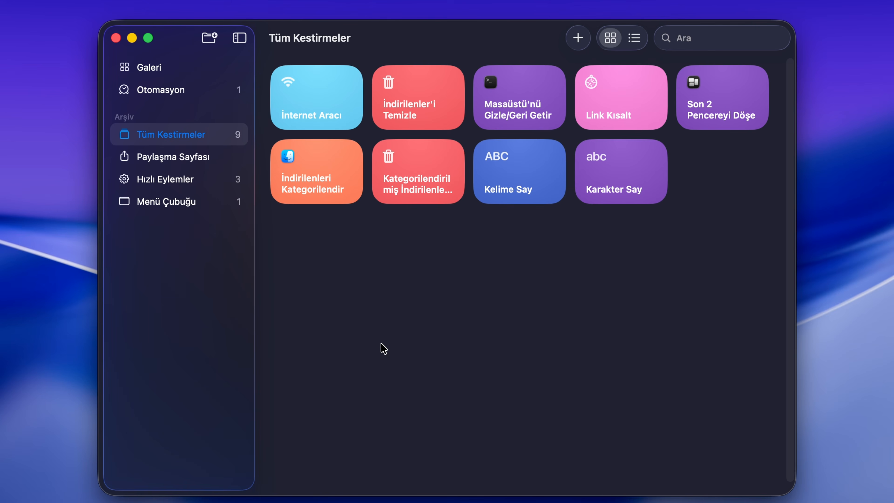
pyautogui.doubleClick(323, 202)
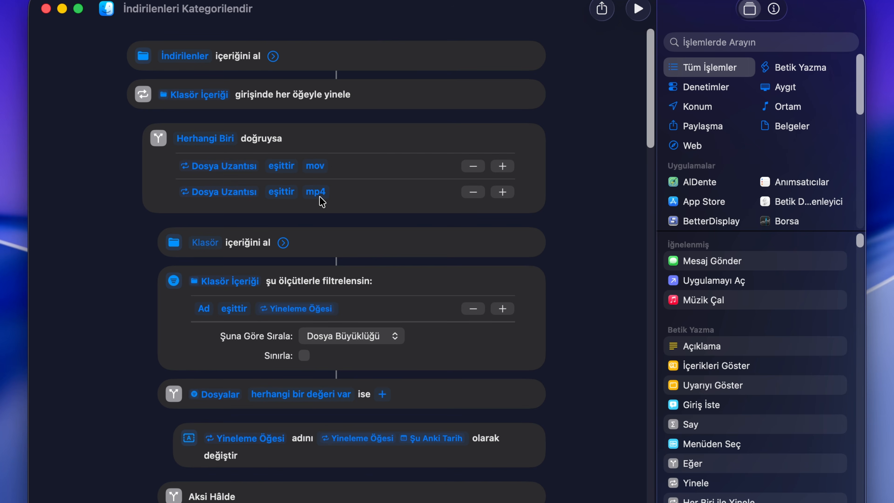
pyautogui.scroll(-7, 306, 247)
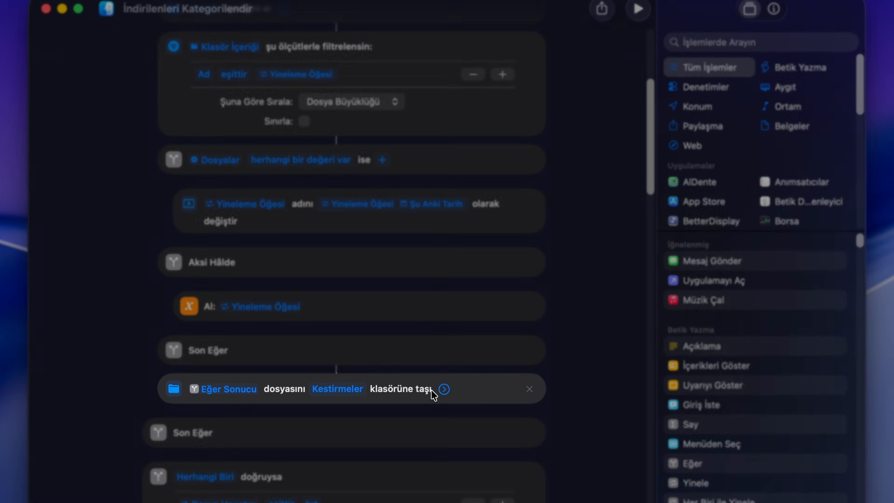
pyautogui.scroll(7, 431, 389)
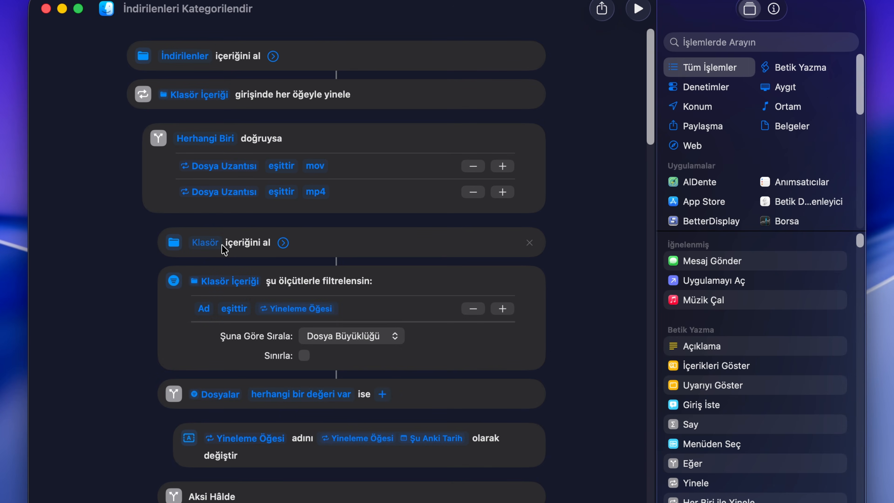
pyautogui.click(219, 243)
pyautogui.click(316, 115)
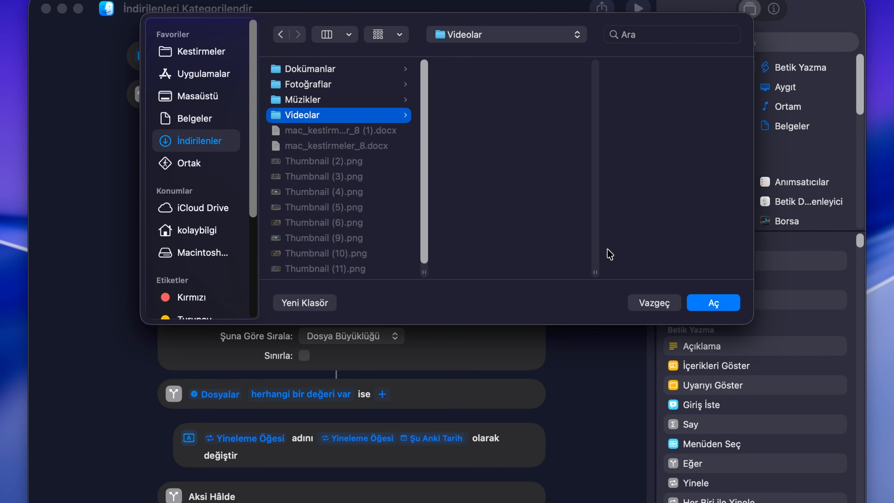
pyautogui.click(713, 302)
# Step: Set the destination of the file move action in the mov/mp4 block to the Videolar folder
pyautogui.scroll(-5, 397, 377)
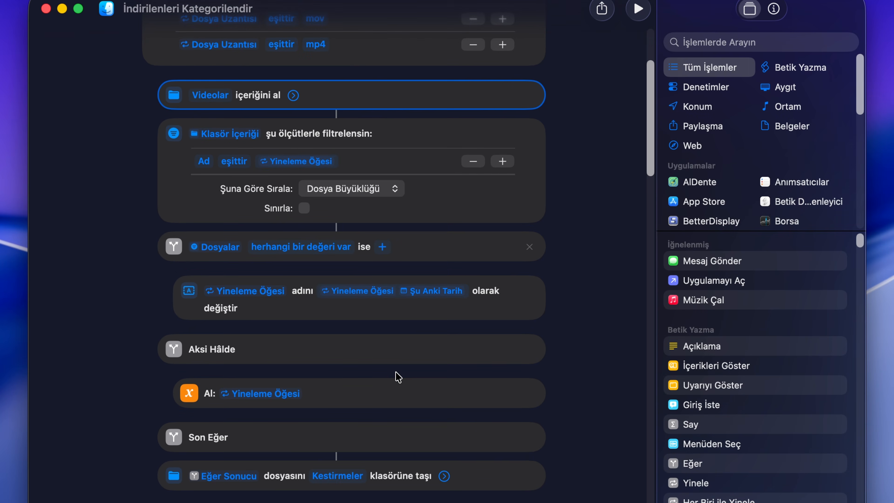
pyautogui.scroll(-3, 398, 376)
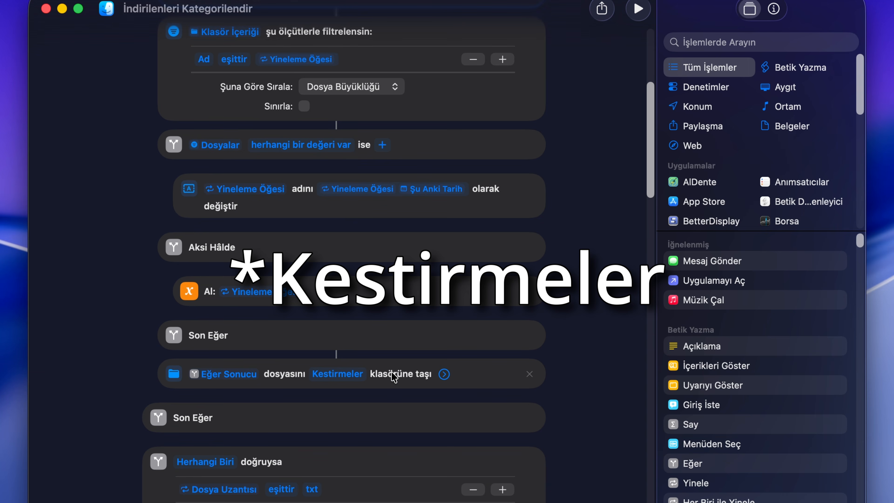
pyautogui.click(358, 374)
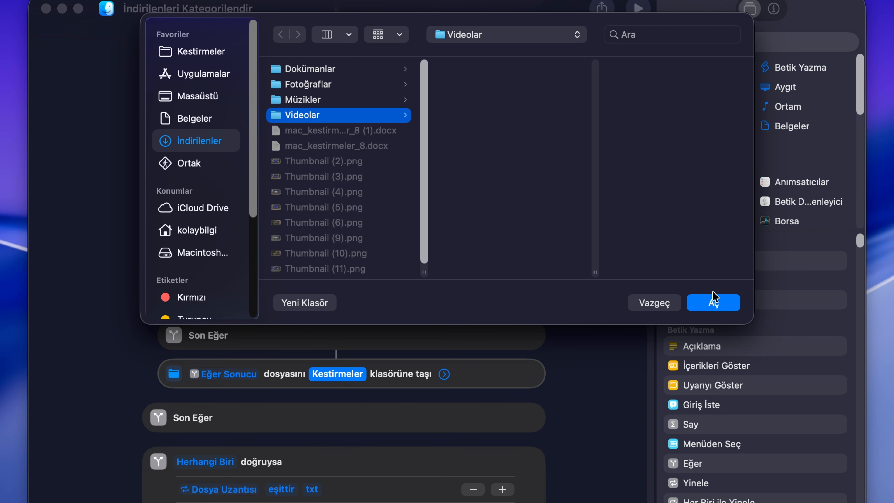
pyautogui.click(714, 302)
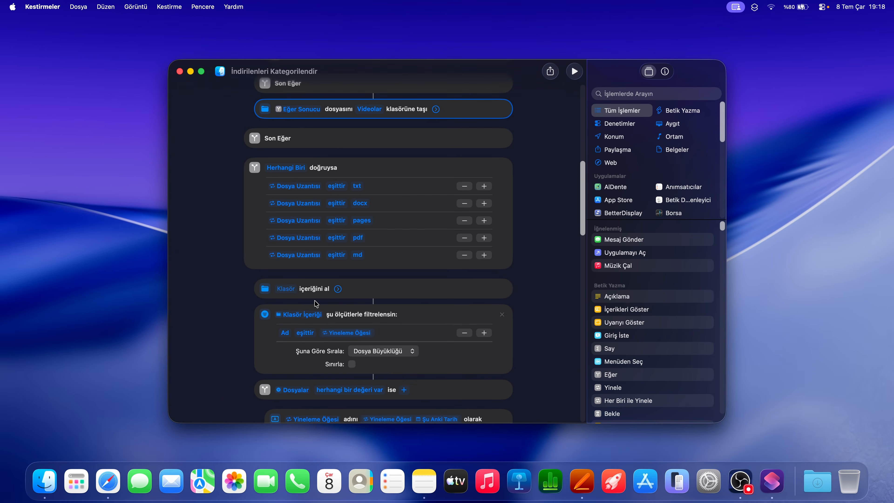
# Step: Set both the source folder and the move destination of the txt/docx/pages/pdf/md block to Dokümanlar
pyautogui.click(288, 289)
pyautogui.click(380, 112)
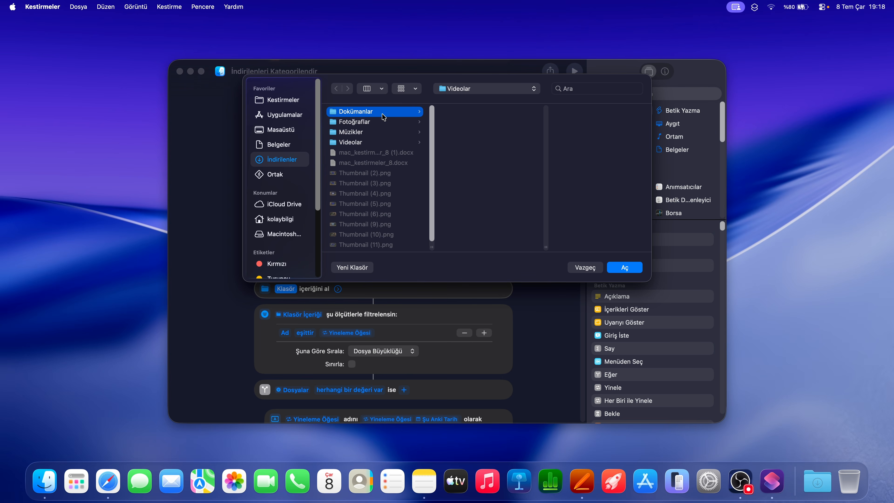
pyautogui.click(624, 268)
pyautogui.scroll(-10, 523, 313)
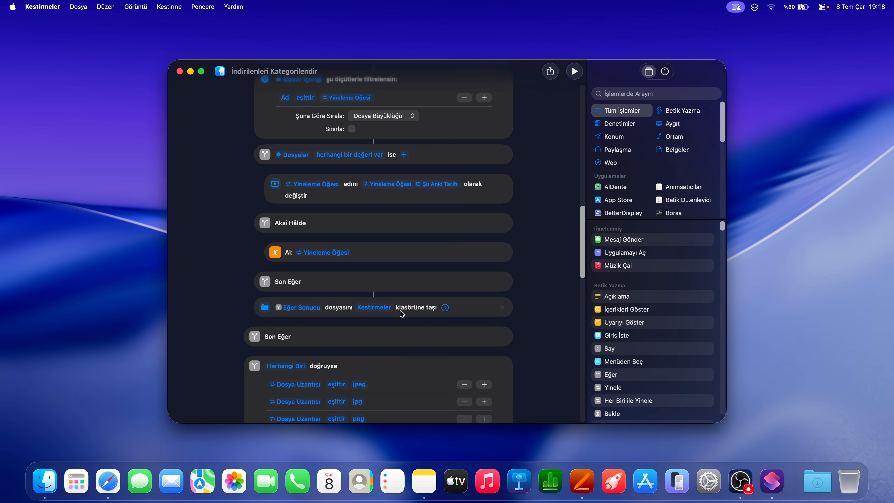
pyautogui.click(374, 307)
pyautogui.click(622, 270)
# Step: Set both the source folder and the move destination of the jpeg/jpg/png/webp block to Fotoğraflar
pyautogui.scroll(-8, 458, 313)
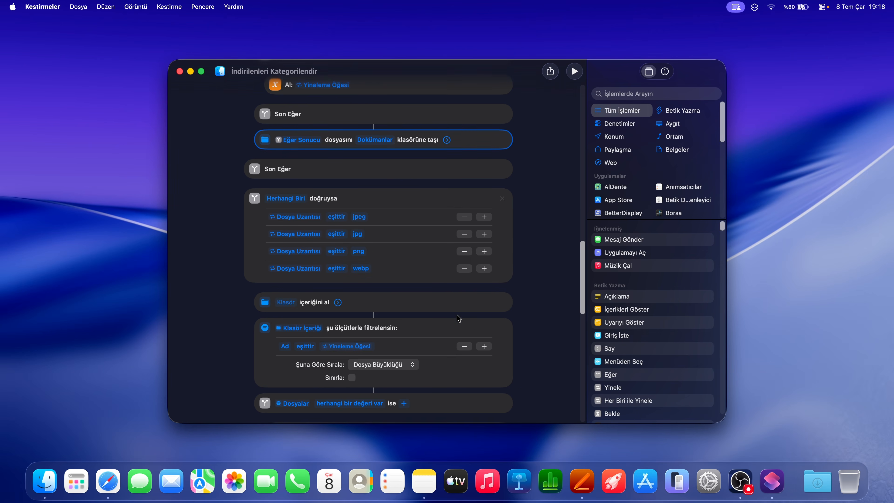
pyautogui.click(290, 289)
pyautogui.click(354, 122)
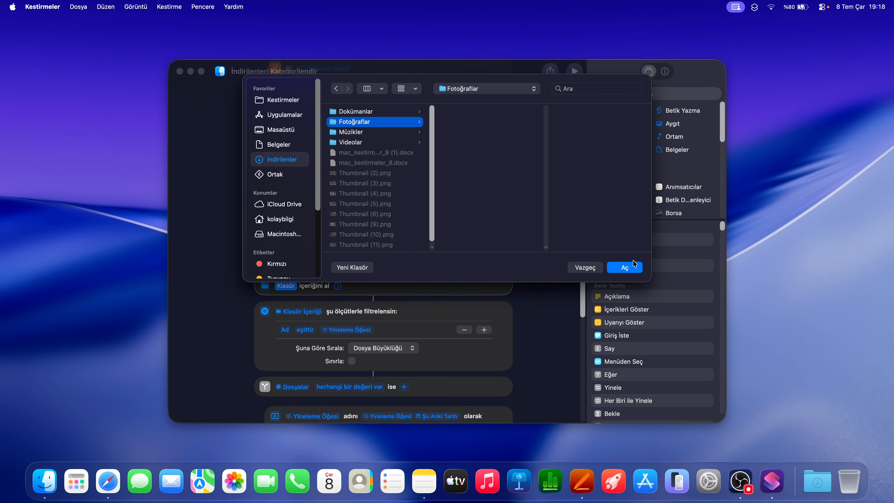
pyautogui.click(625, 268)
pyautogui.scroll(4, 425, 311)
pyautogui.scroll(-3, 425, 311)
pyautogui.click(388, 333)
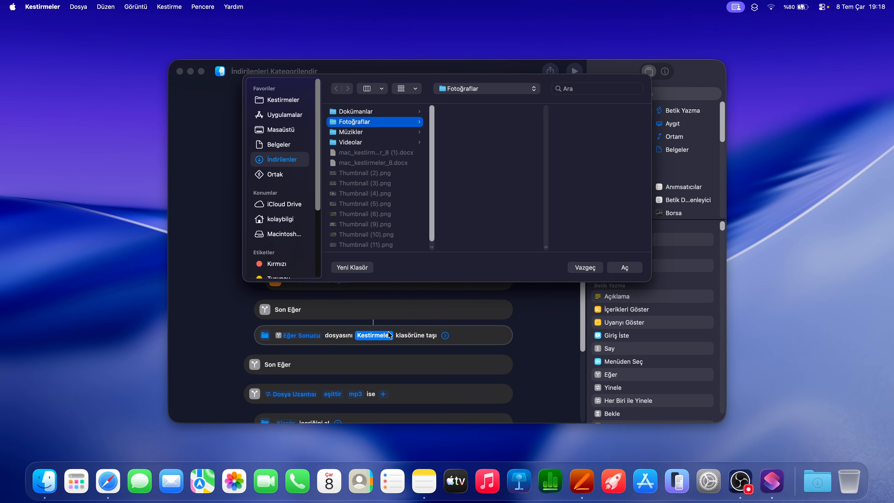
pyautogui.click(619, 268)
# Step: Set both the source folder and the move destination of the mp3 block to Müzikler
pyautogui.scroll(-5, 397, 324)
pyautogui.scroll(-2, 397, 323)
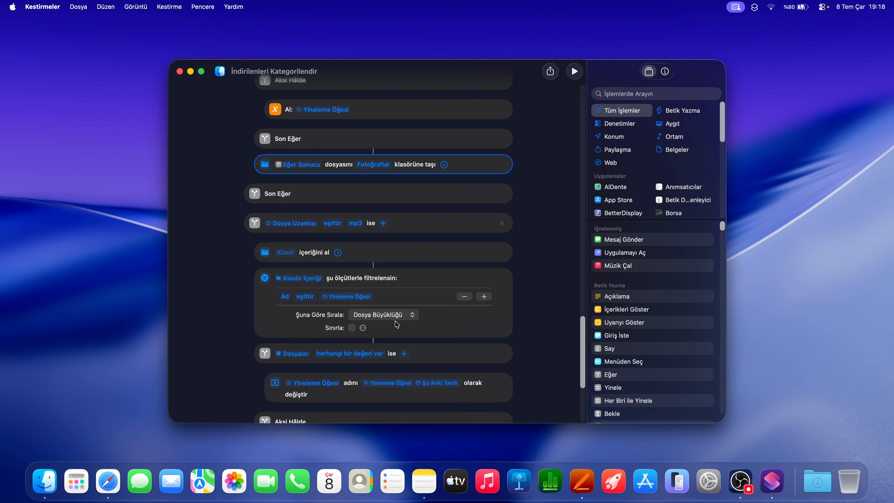
pyautogui.click(279, 252)
pyautogui.click(371, 132)
pyautogui.click(624, 268)
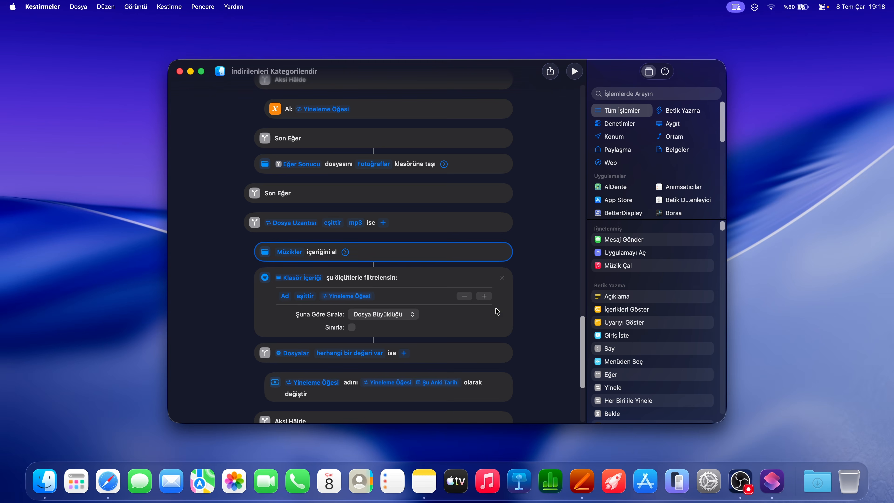
pyautogui.scroll(-4, 450, 322)
pyautogui.click(386, 373)
pyautogui.click(623, 265)
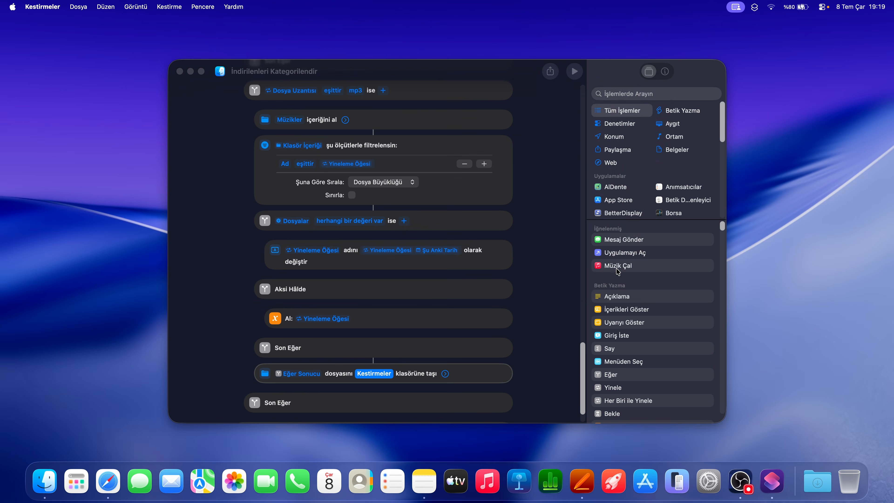
# Step: Remove the md file extension condition from the documents block
pyautogui.scroll(1, 424, 328)
pyautogui.scroll(-15, 424, 328)
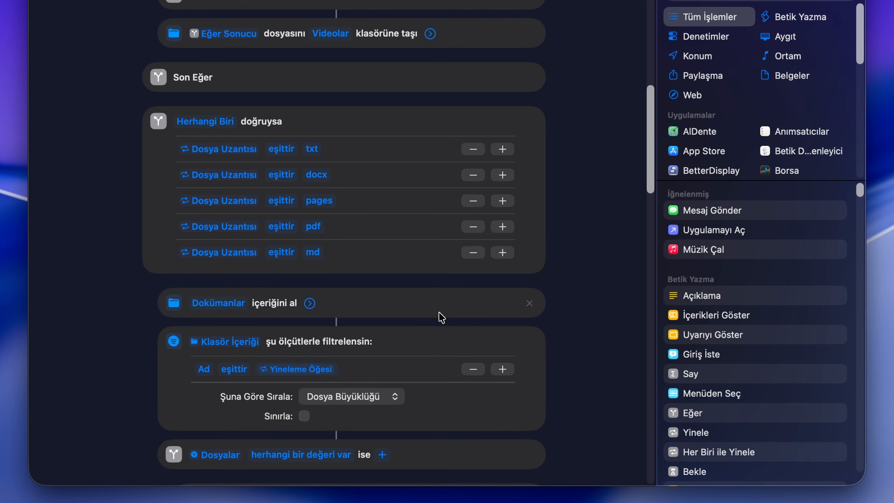
pyautogui.click(465, 268)
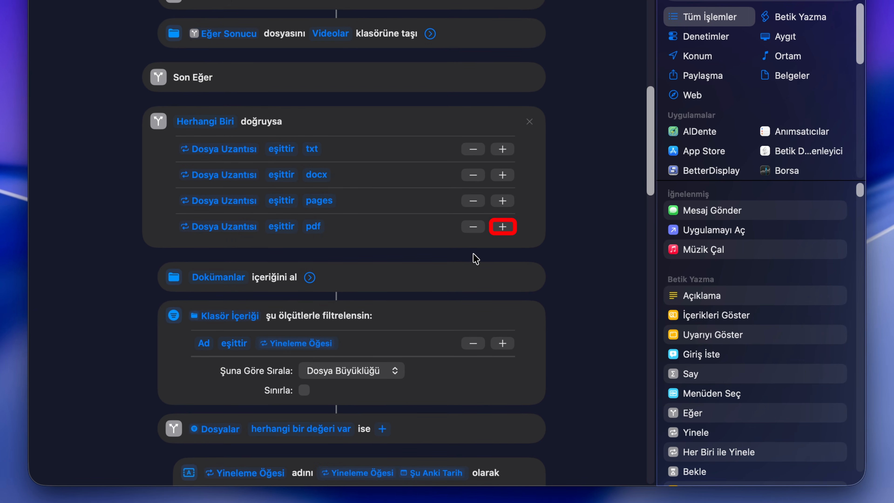
# Step: Add a condition to the documents block that the Yineleme Öğesi's Dosya Uzantısı equals md
pyautogui.click(502, 227)
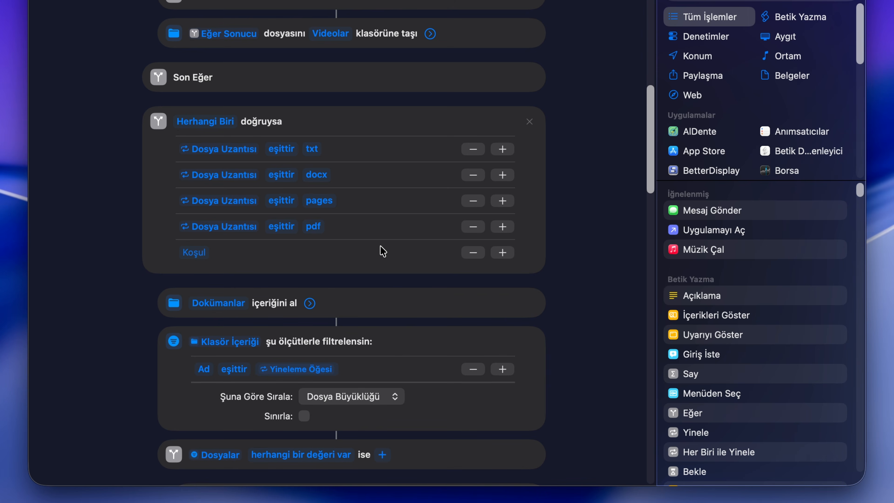
pyautogui.click(207, 253)
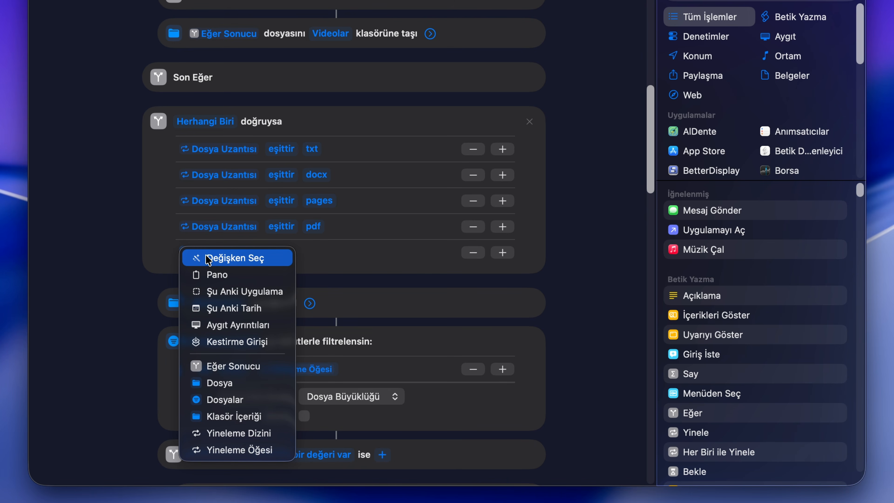
pyautogui.click(211, 450)
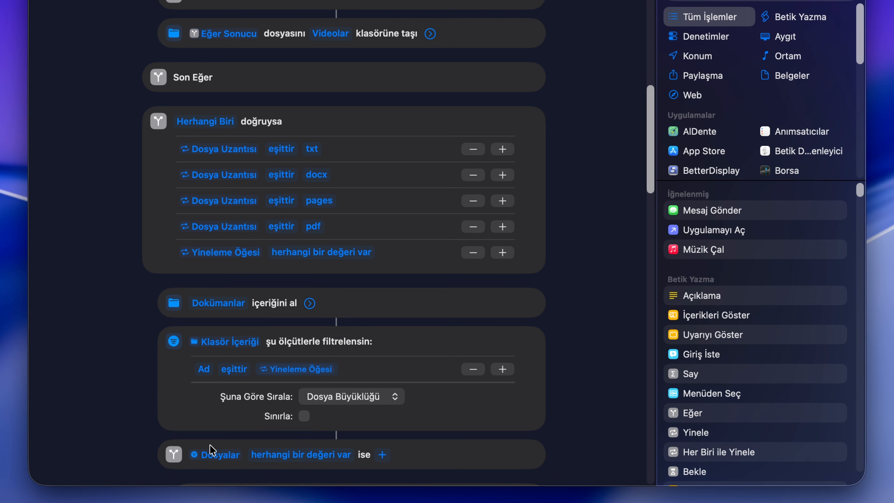
pyautogui.click(218, 254)
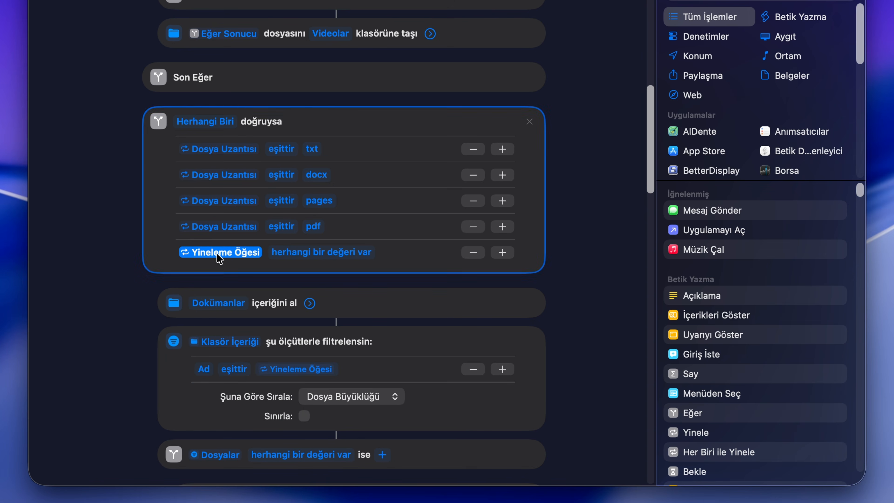
pyautogui.click(193, 164)
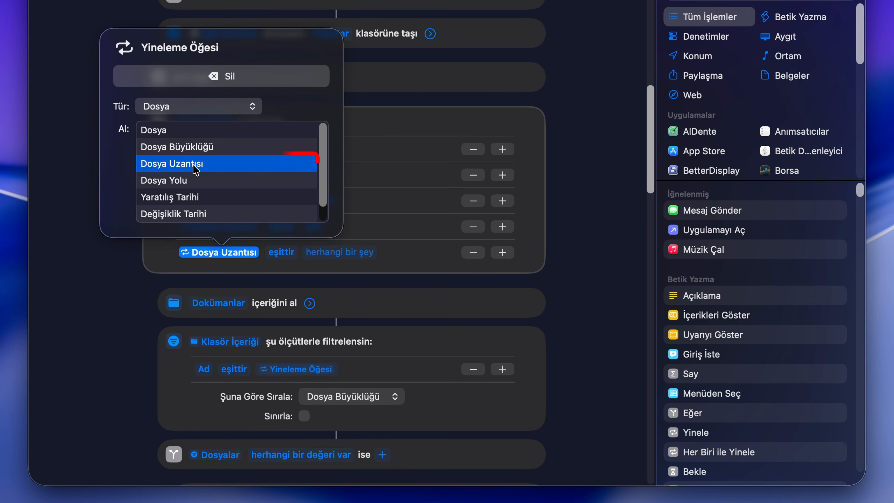
pyautogui.click(329, 254)
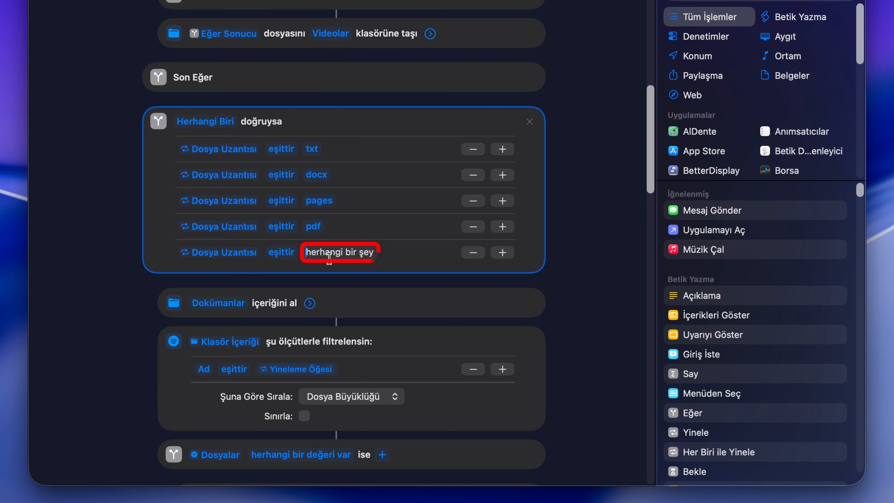
pyautogui.write('md')
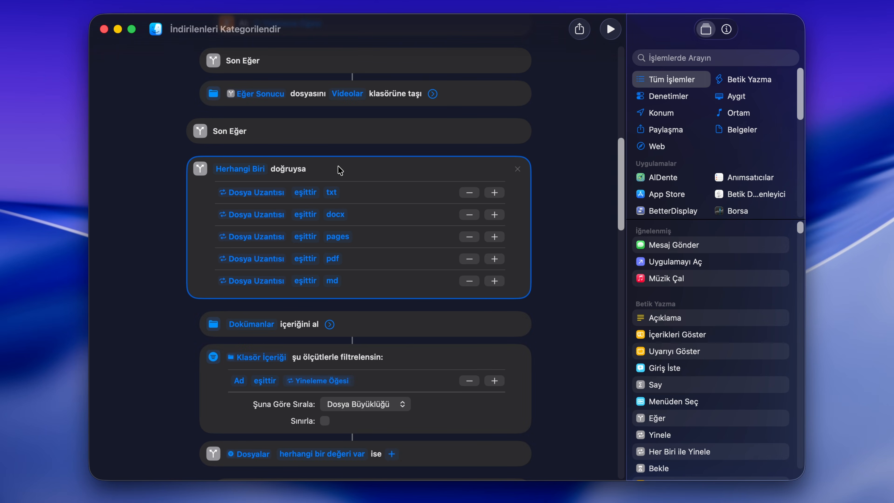
# Step: Copy the whole documents condition block and paste it at the end of the repeat loop, after the mp3 block
pyautogui.scroll(-3, 340, 171)
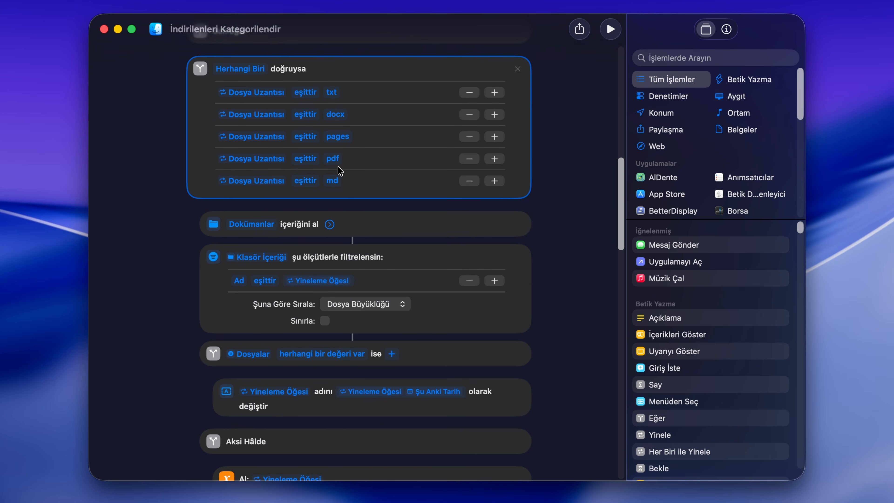
pyautogui.scroll(-7, 340, 171)
pyautogui.click(307, 333)
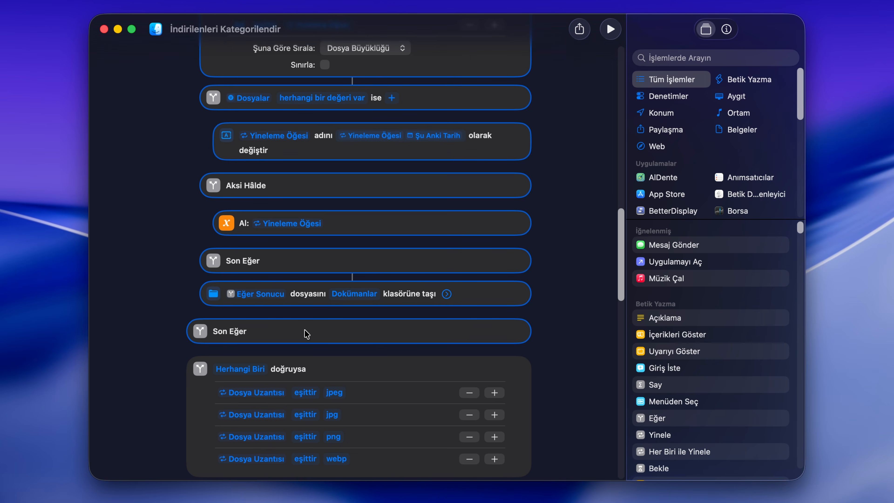
pyautogui.press('super+c')
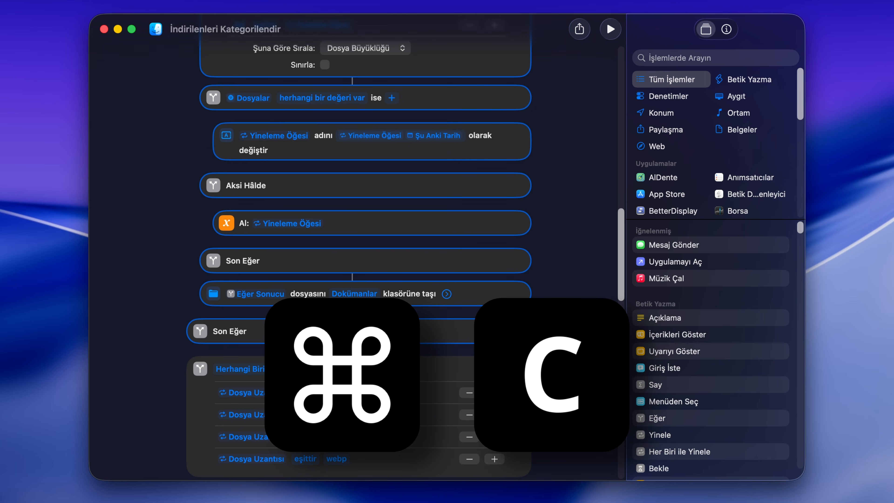
pyautogui.scroll(-20, 307, 333)
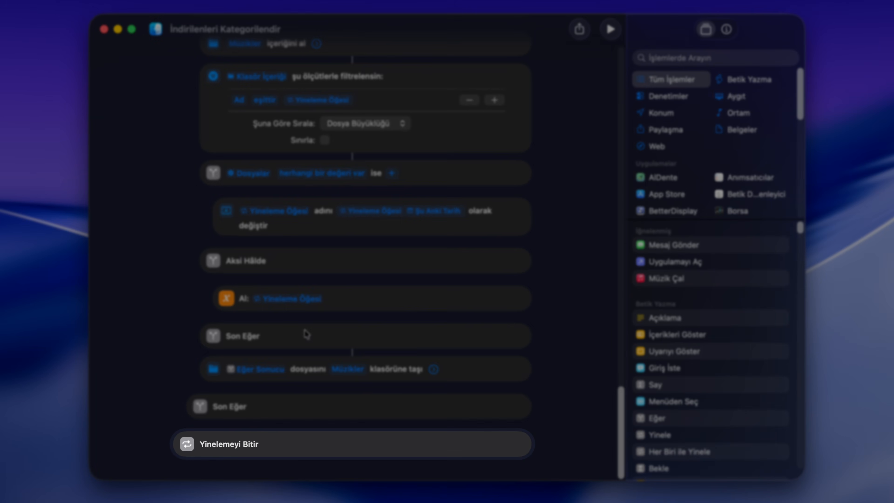
pyautogui.click(277, 445)
pyautogui.press('super+v')
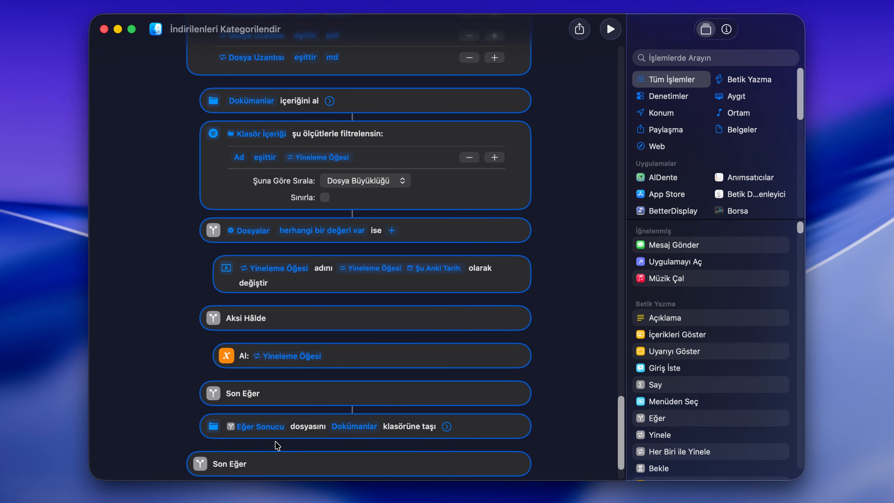
# Step: Remove the md file extension condition from the pasted copy of the documents block
pyautogui.scroll(5, 278, 436)
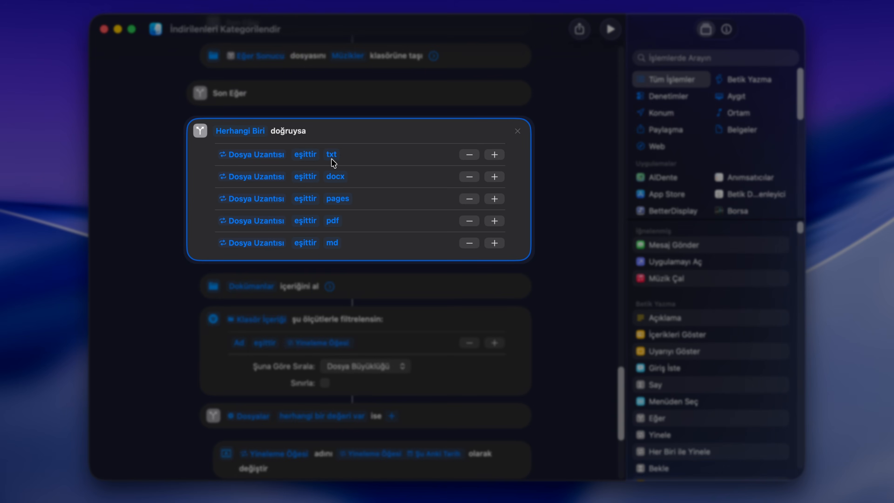
pyautogui.click(332, 176)
pyautogui.click(469, 242)
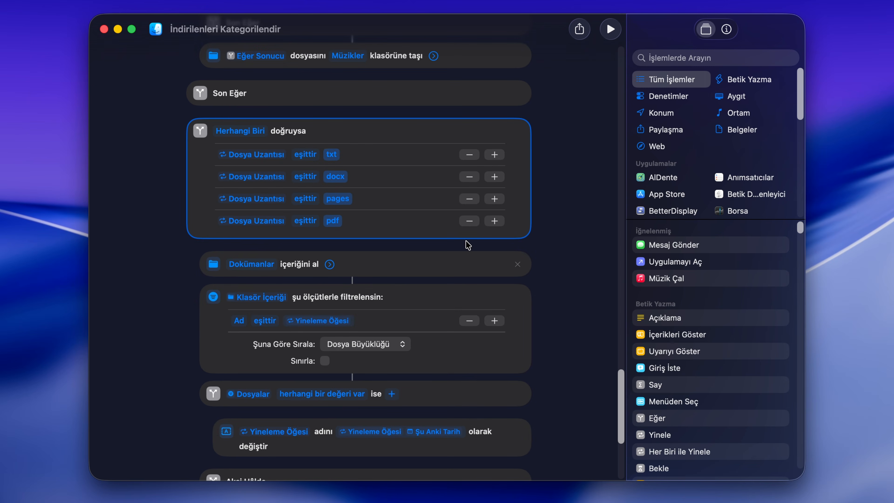
pyautogui.click(268, 267)
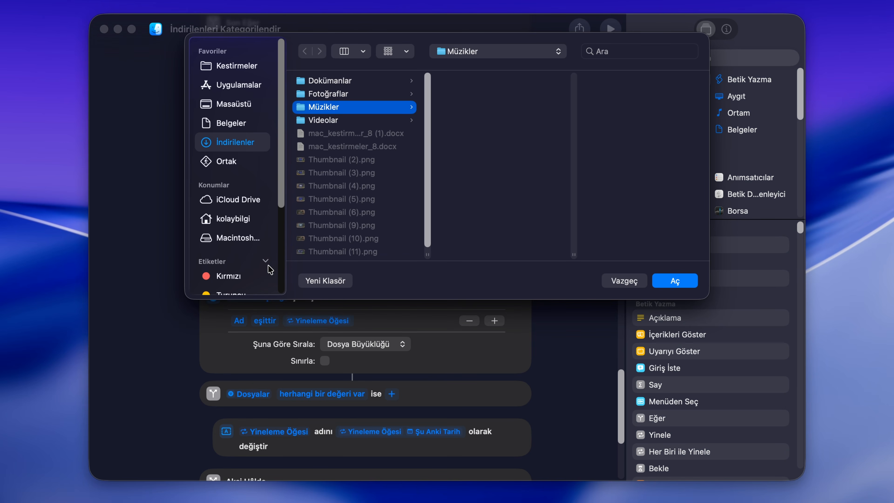
pyautogui.click(611, 282)
pyautogui.scroll(-5, 422, 312)
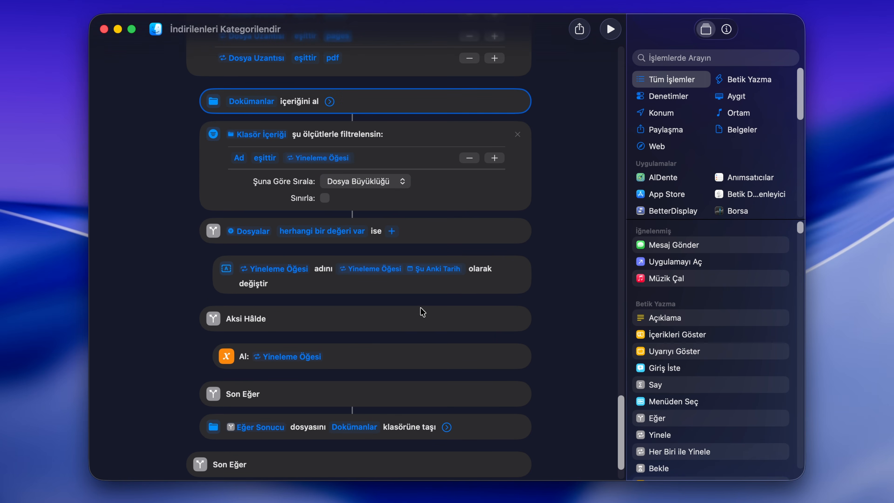
# Step: Delete the pasted copy of the documents condition block from the end of the repeat loop and close the shortcut editor
pyautogui.click(359, 428)
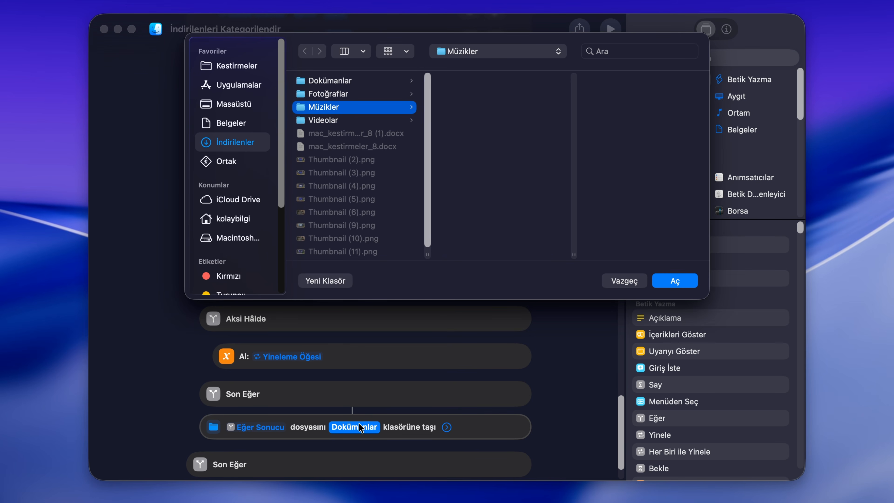
pyautogui.click(622, 281)
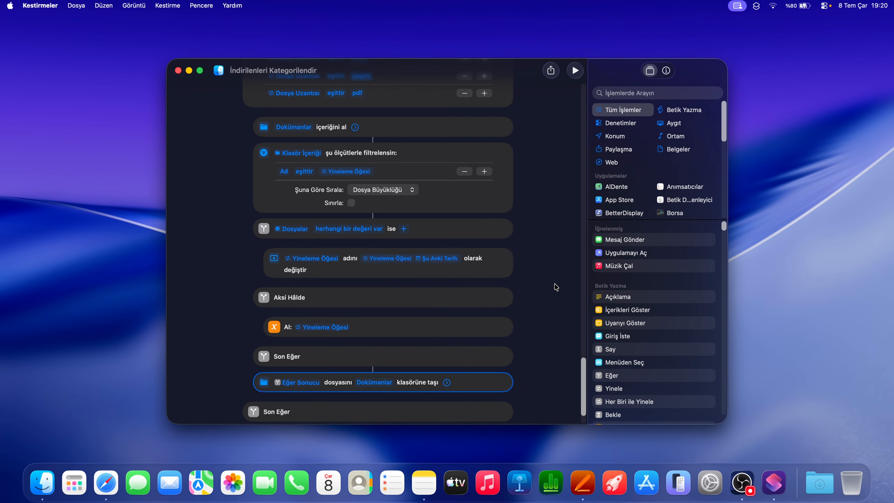
pyautogui.scroll(-2, 539, 294)
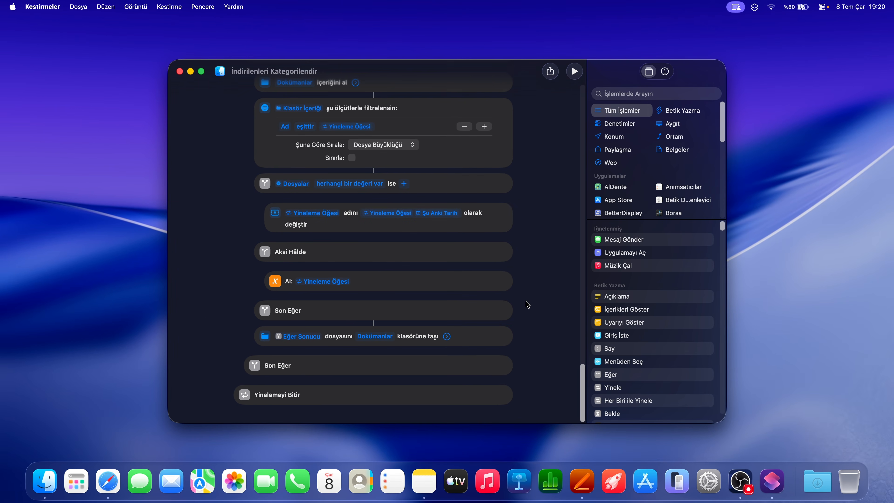
pyautogui.scroll(4, 441, 292)
pyautogui.scroll(4, 440, 291)
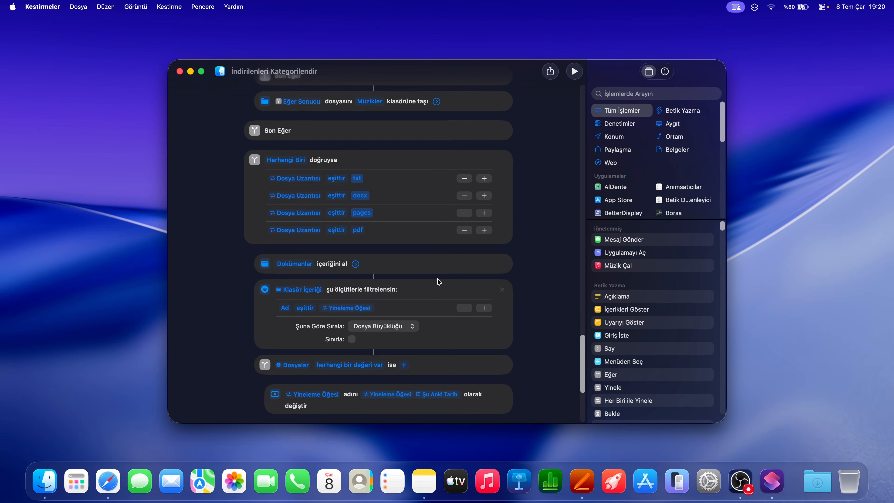
pyautogui.click(425, 161)
pyautogui.press('BackSpace')
pyautogui.click(430, 260)
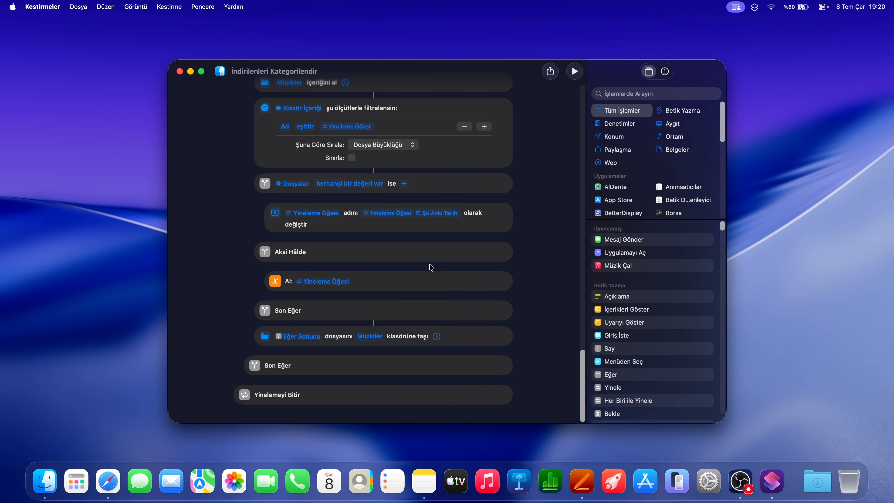
pyautogui.click(179, 72)
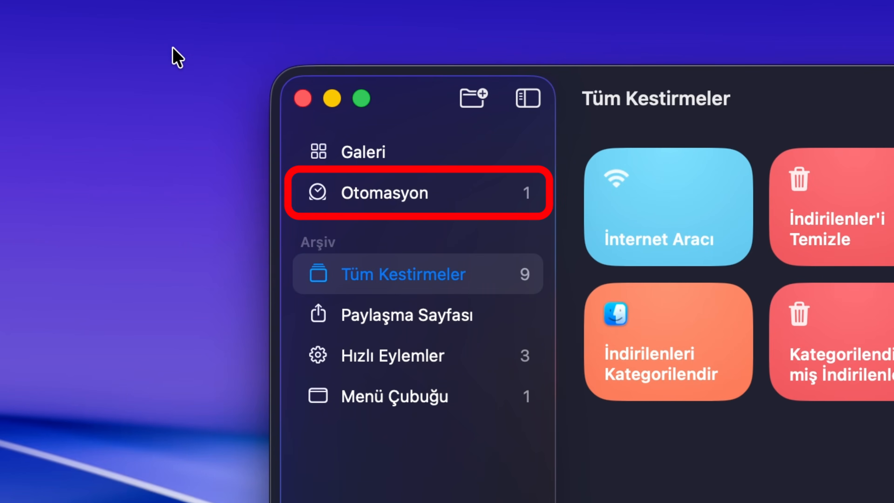
# Step: Start a new automation with the Klasör trigger that watches the İndirilenler folder
pyautogui.click(367, 190)
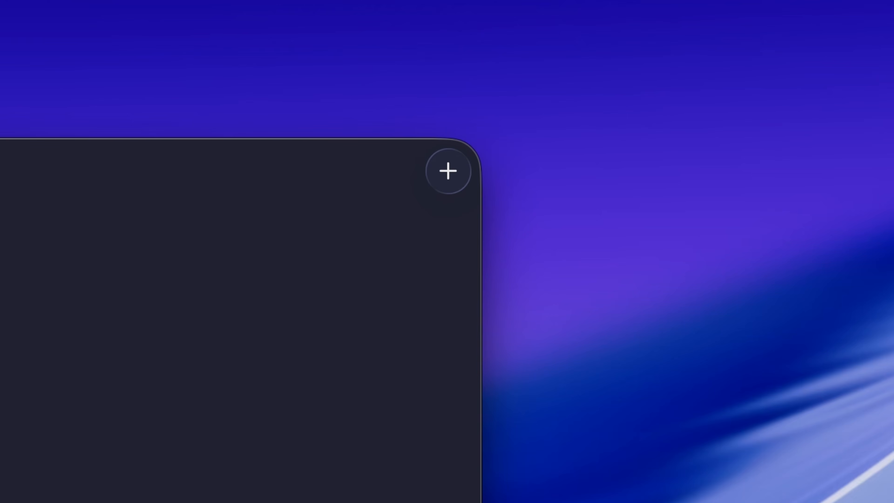
pyautogui.click(444, 172)
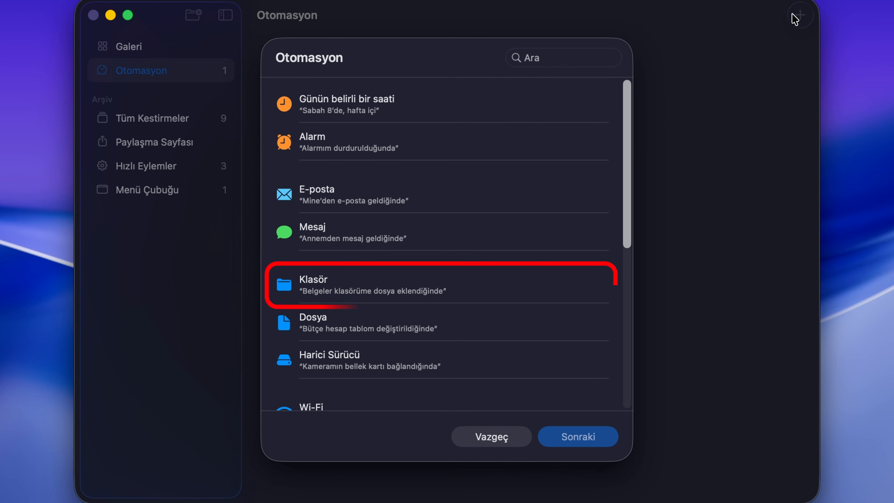
pyautogui.click(374, 282)
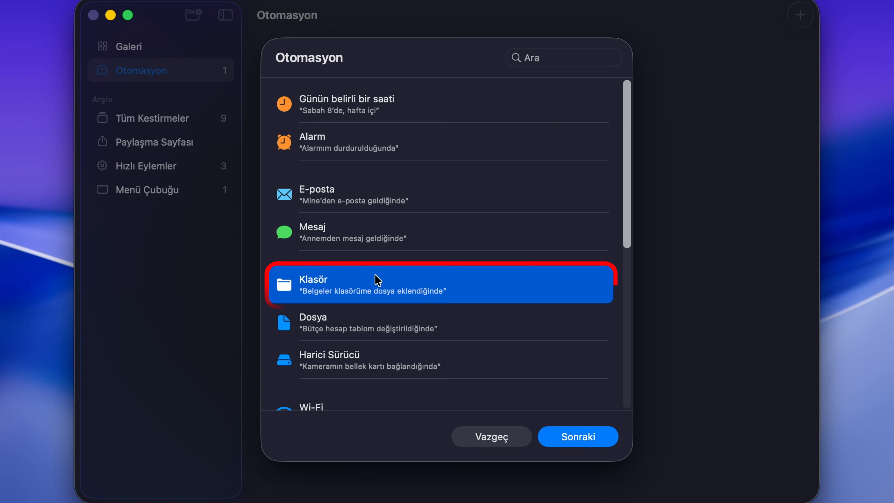
pyautogui.click(587, 435)
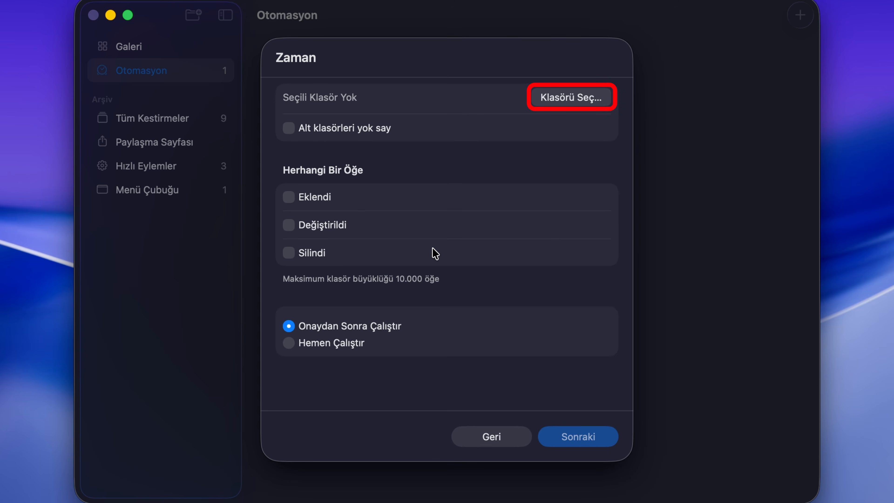
pyautogui.click(574, 96)
pyautogui.click(182, 124)
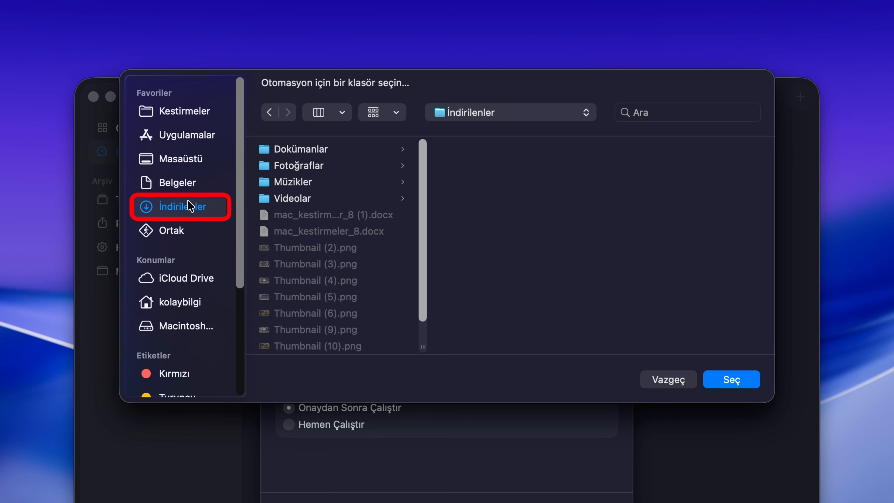
pyautogui.click(731, 298)
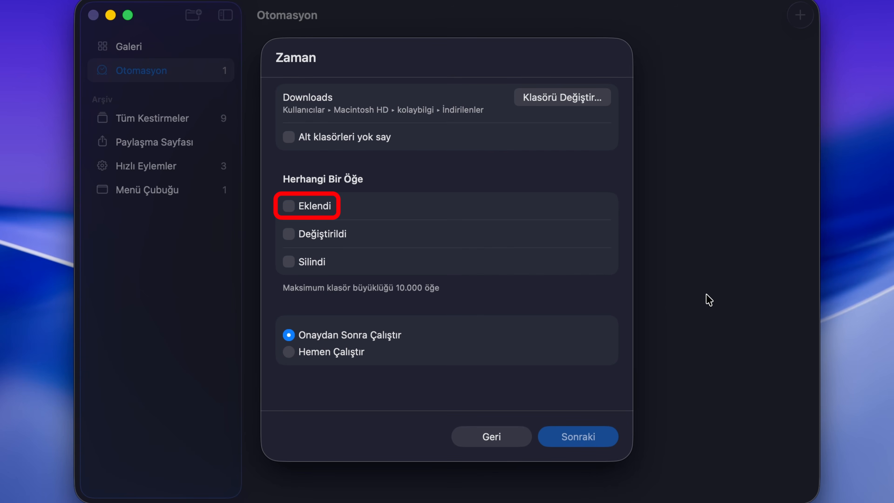
# Step: Set the folder automation to Eklendi and Hemen Çalıştır, and assign the İndirilenleri Kategorilendir shortcut to it
pyautogui.click(289, 206)
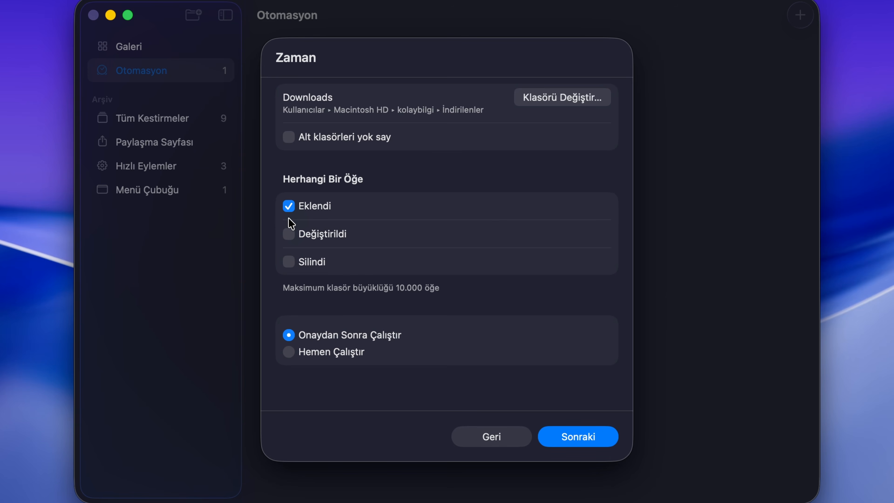
pyautogui.click(288, 352)
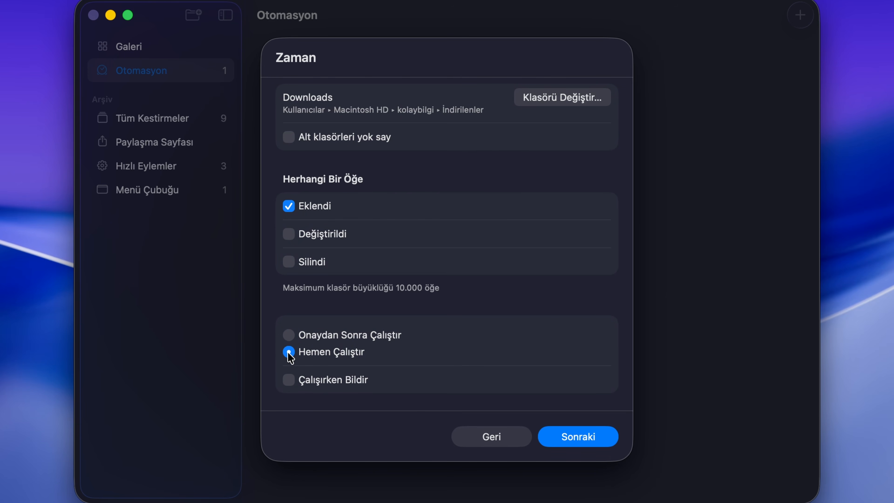
pyautogui.click(563, 439)
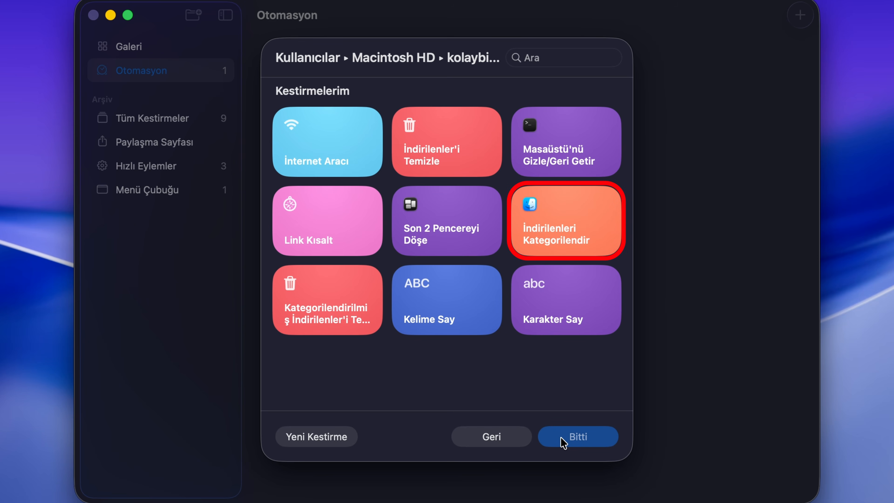
pyautogui.click(545, 242)
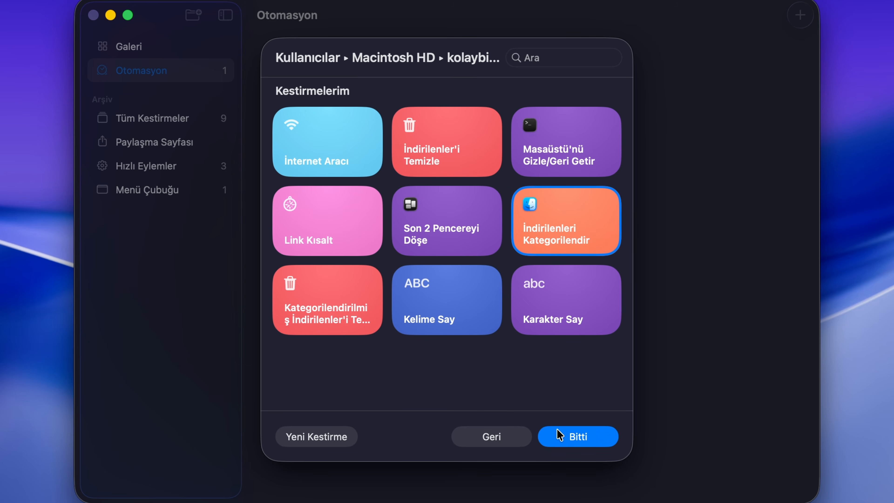
pyautogui.click(559, 436)
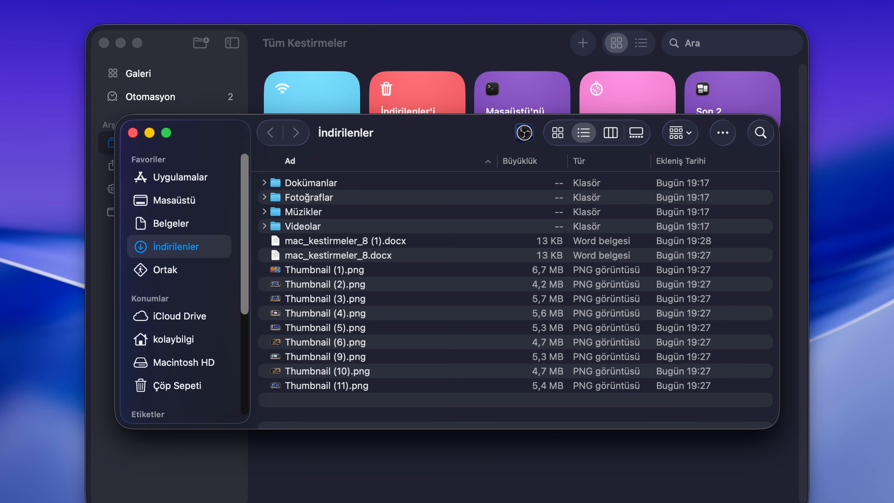
pyautogui.click(168, 268)
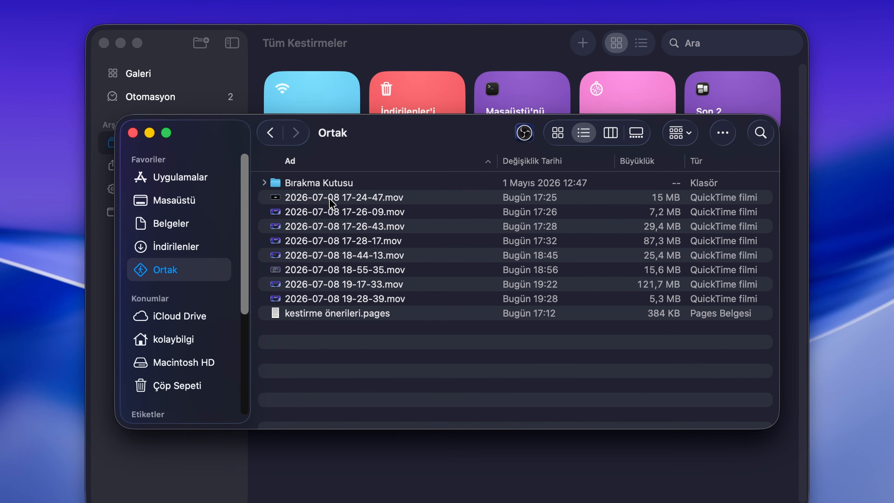
pyautogui.moveTo(332, 203); pyautogui.dragTo(211, 250)
pyautogui.click(214, 253)
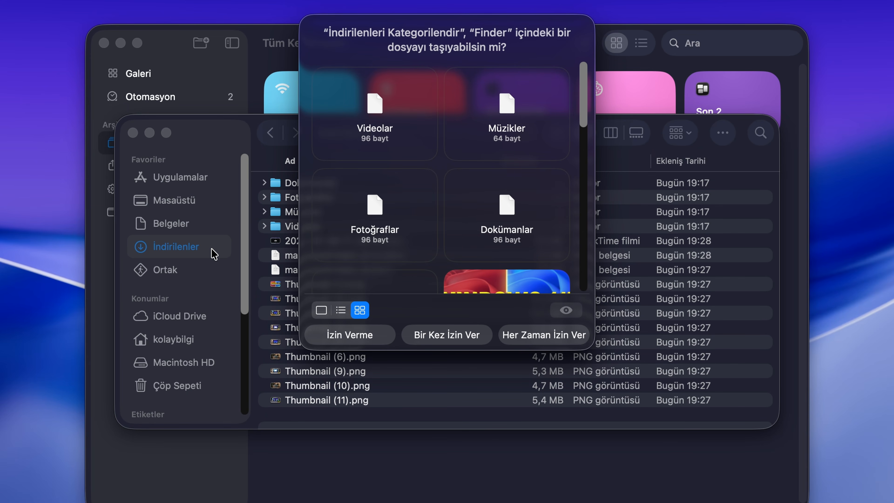
pyautogui.click(544, 335)
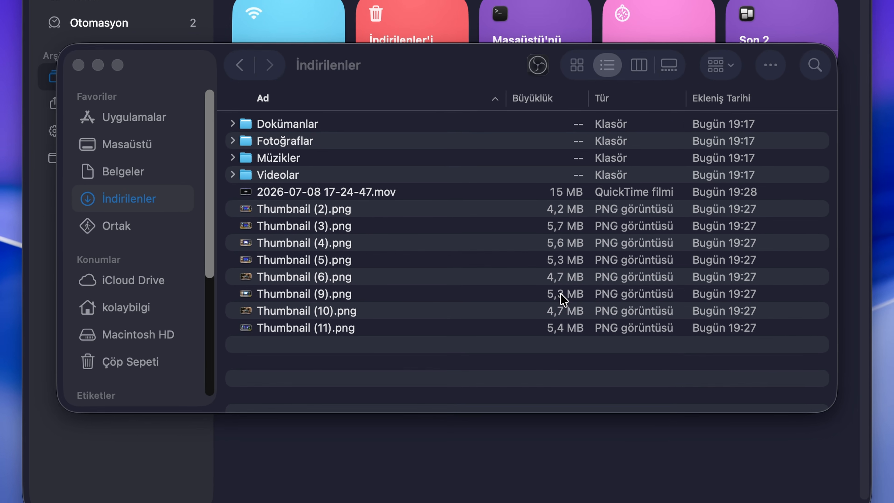
# Step: Check the contents of the Dokümanlar, Fotoğraflar and Videolar folders in İndirilenler for the sorted files
pyautogui.doubleClick(319, 123)
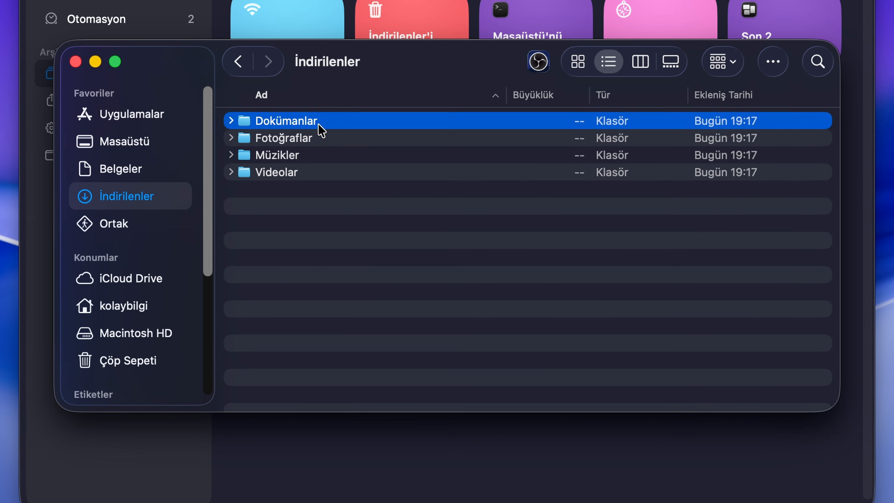
pyautogui.click(242, 63)
pyautogui.doubleClick(292, 138)
pyautogui.press('super+bracketleft')
pyautogui.doubleClick(292, 172)
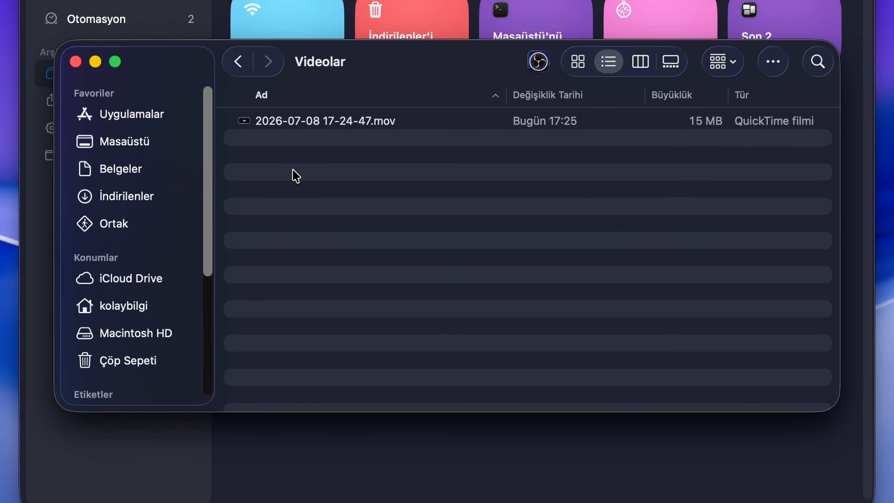
pyautogui.press('super+bracketleft')
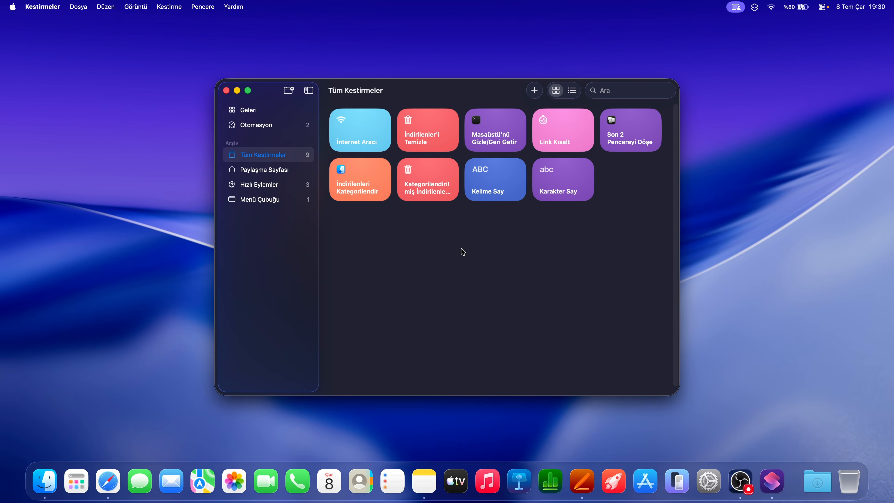
# Step: In Kestirmeler, set up a Günün belirli bir saati automation for 12:00 every day with Hemen Çalıştır
pyautogui.click(278, 129)
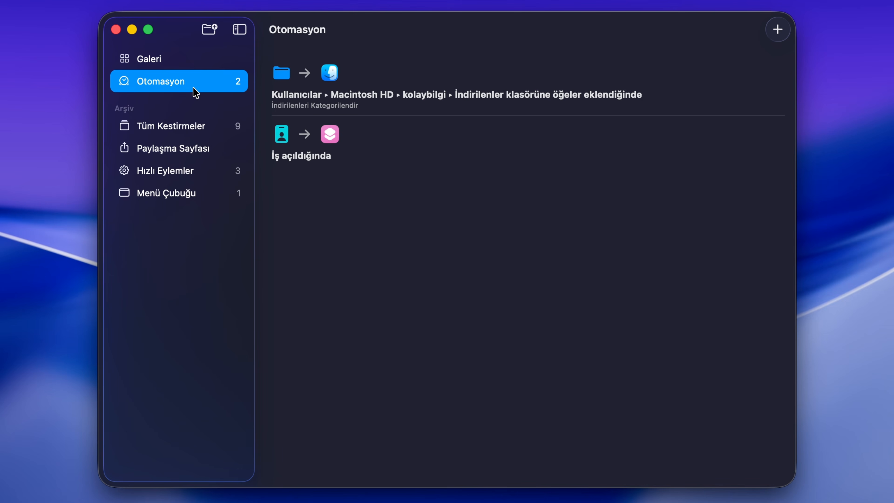
pyautogui.click(780, 29)
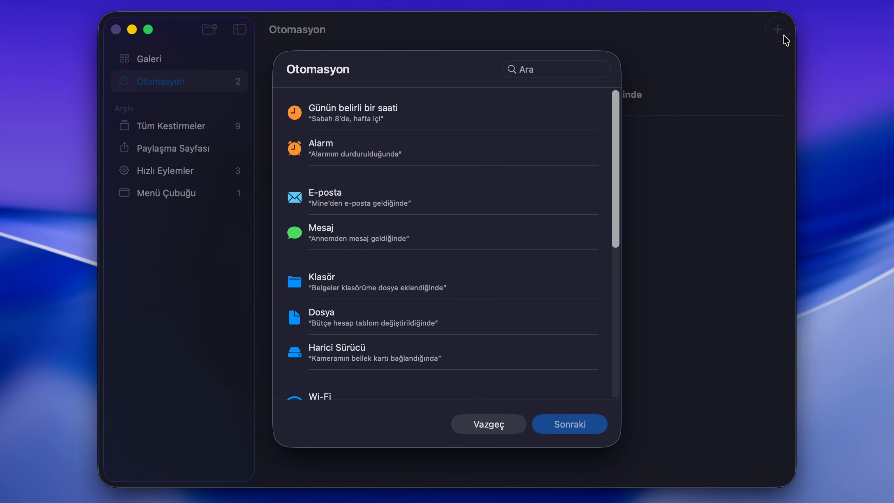
pyautogui.click(481, 114)
pyautogui.click(547, 421)
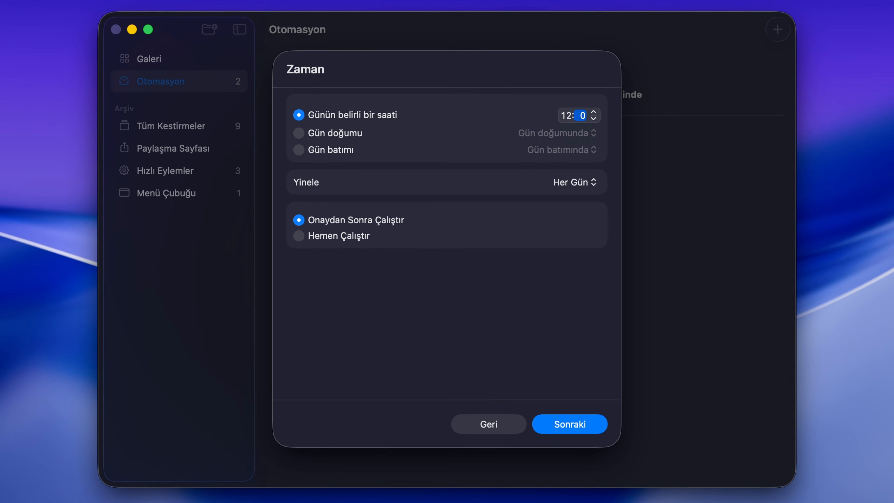
pyautogui.click(355, 236)
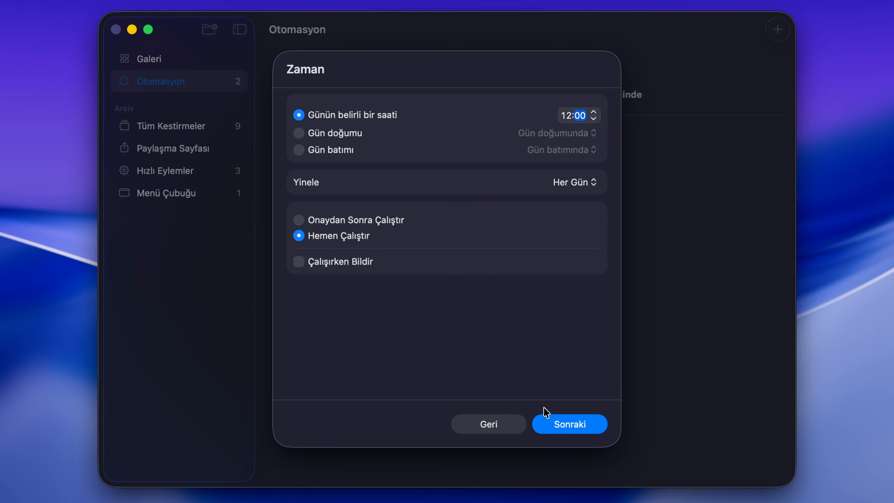
pyautogui.click(559, 425)
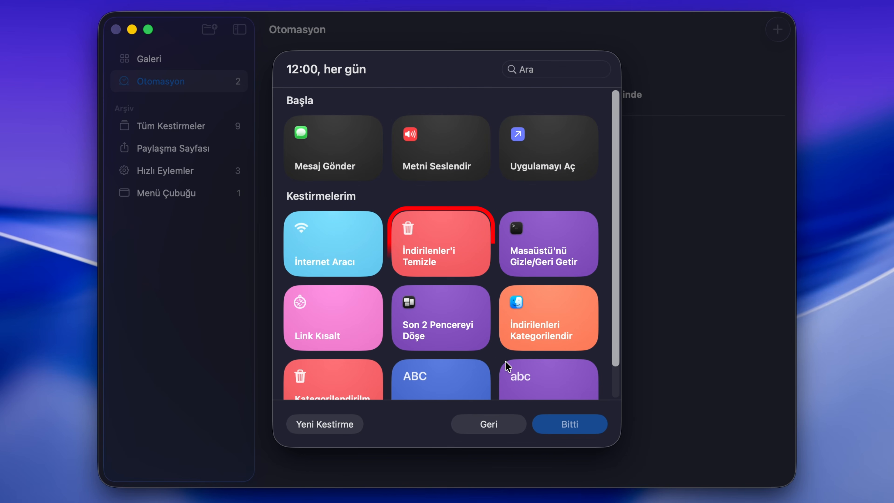
# Step: Assign the İndirilenler'i Temizle shortcut to the daily 12:00 automation and finish it
pyautogui.scroll(-2, 462, 308)
pyautogui.click(456, 220)
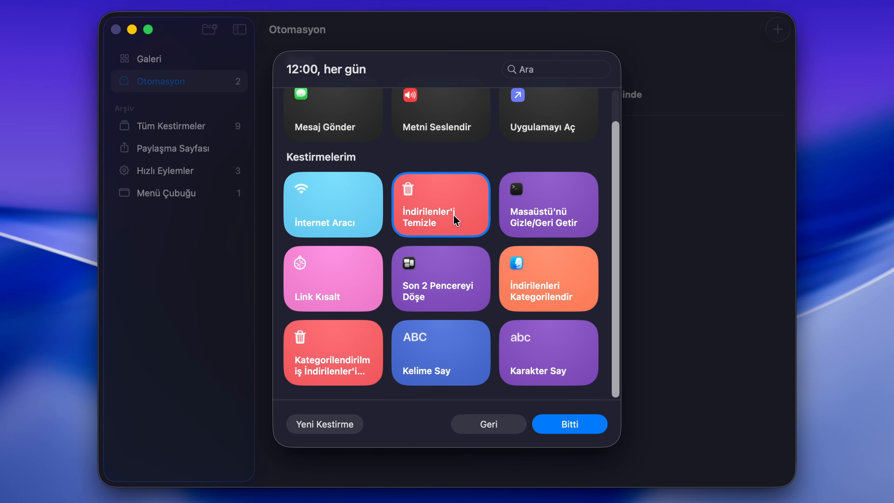
pyautogui.click(573, 423)
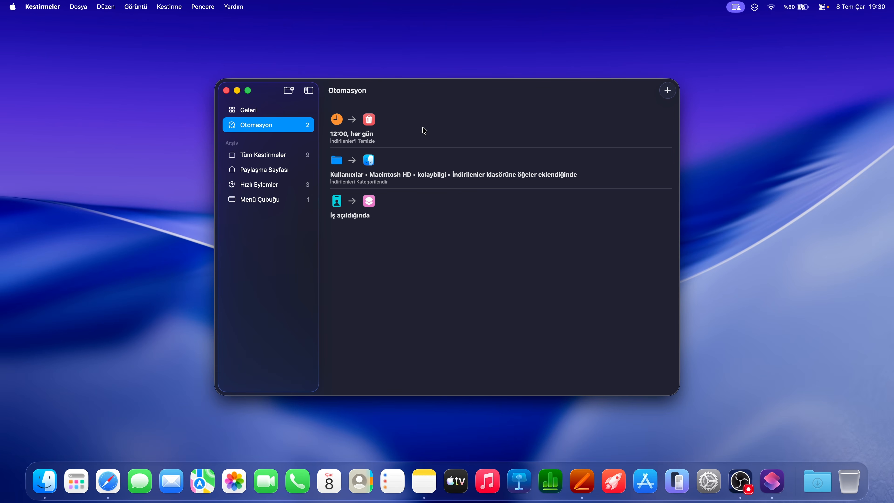
# Step: Delete the daily 12:00 automation that runs İndirilenler'i Temizle
pyautogui.click(423, 128)
pyautogui.rightClick(423, 127)
pyautogui.click(440, 161)
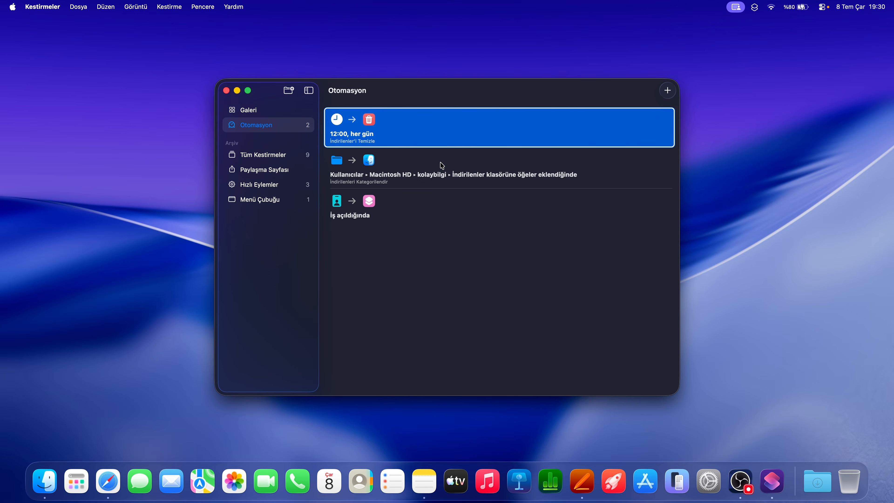
pyautogui.click(474, 254)
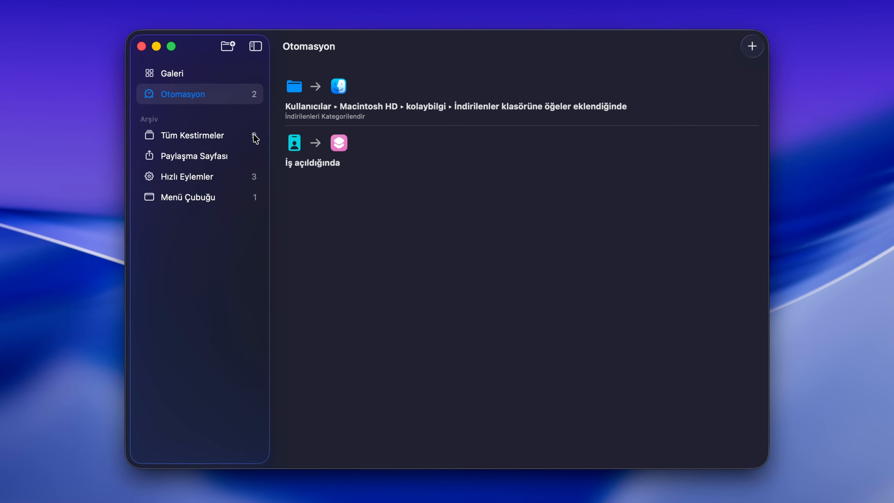
# Step: Edit the Metin folder name in the first filter condition of the Kategorilendirilmiş İndirilenler'i Temizle shortcut and close its editor
pyautogui.click(254, 136)
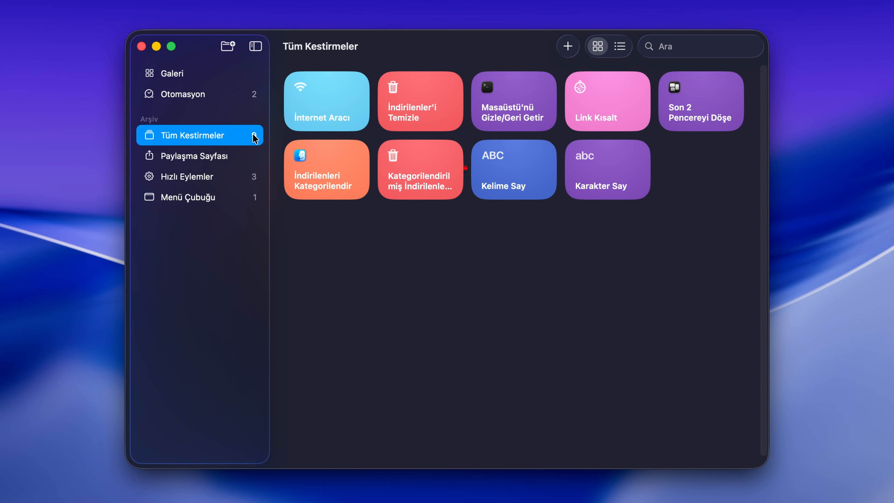
pyautogui.click(410, 179)
pyautogui.doubleClick(410, 180)
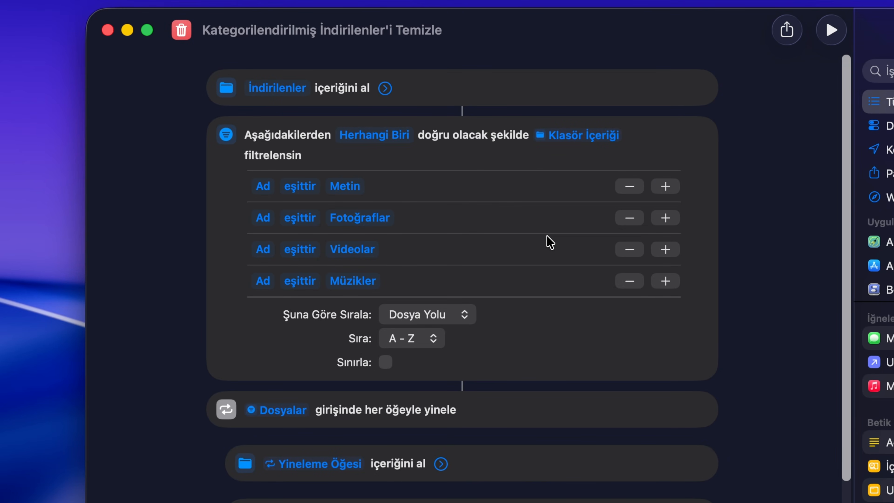
pyautogui.click(355, 184)
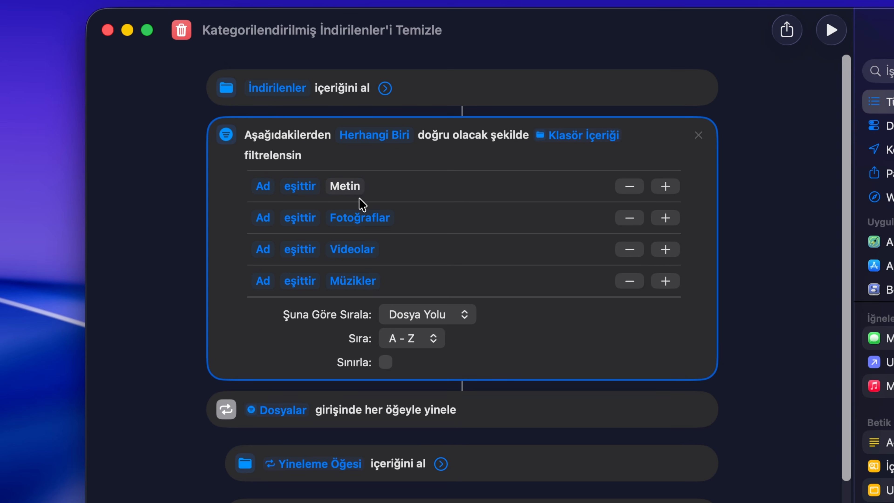
pyautogui.write('ler')
pyautogui.press('BackSpace')
pyautogui.press('BackSpace')
pyautogui.press('Return')
pyautogui.click(108, 30)
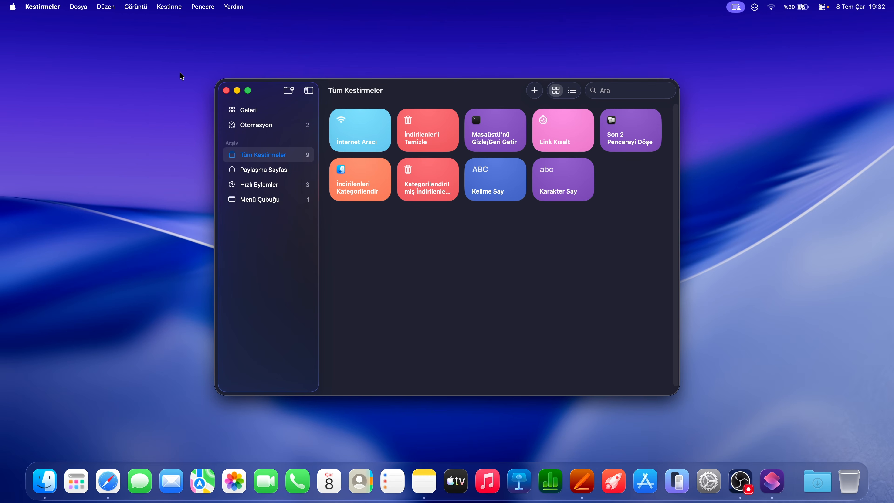
# Step: Set up a new Günün belirli bir saati automation for 12:00 every day with Hemen Çalıştır
pyautogui.click(270, 129)
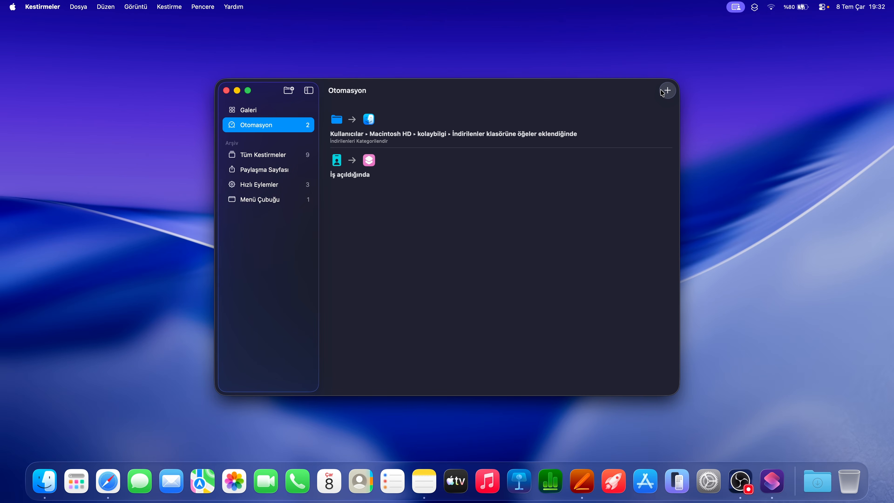
pyautogui.click(667, 90)
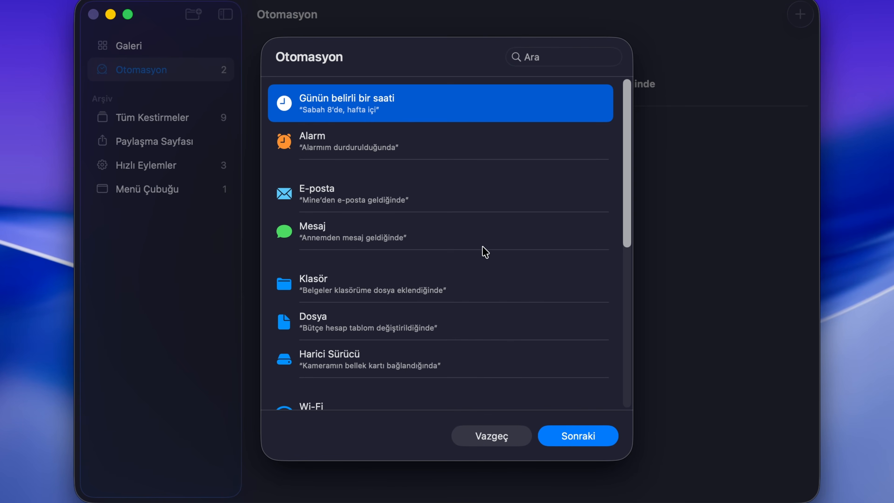
pyautogui.click(584, 430)
pyautogui.write('1200')
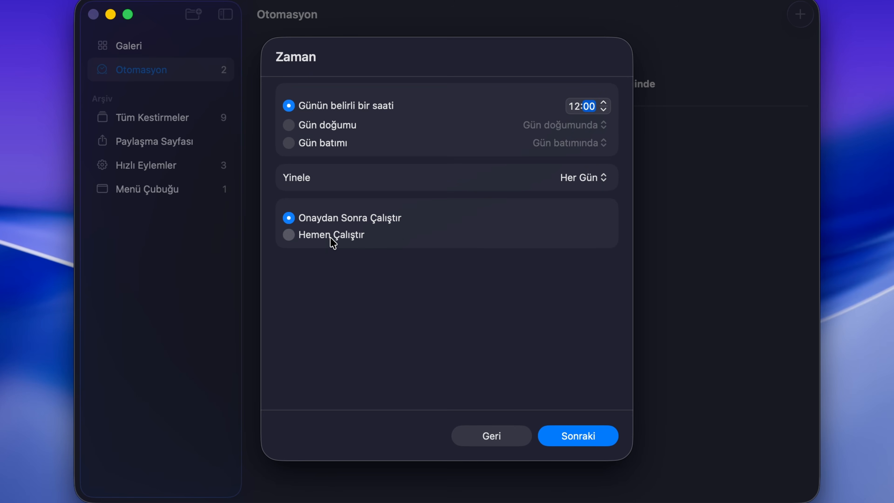
pyautogui.click(329, 236)
pyautogui.click(556, 429)
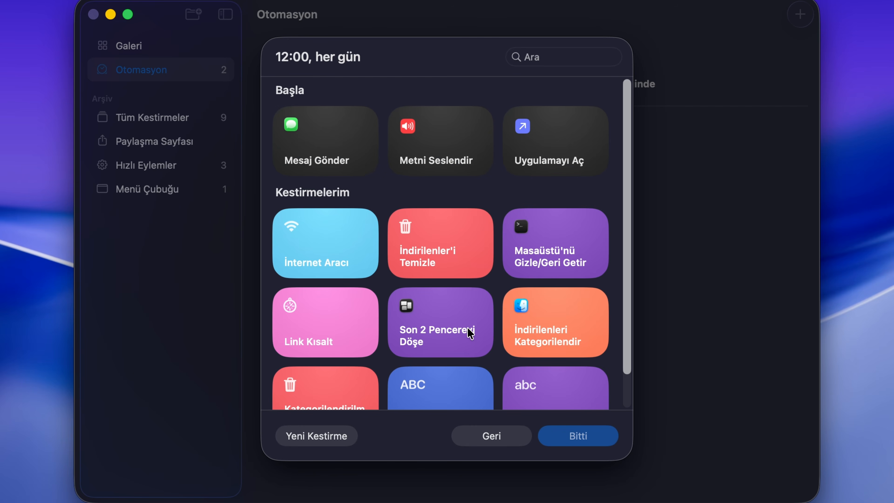
# Step: Assign the Kategorilendirilmiş İndirilenler'i Temizle shortcut to the daily 12:00 automation and finish it
pyautogui.scroll(-3, 466, 326)
pyautogui.click(352, 354)
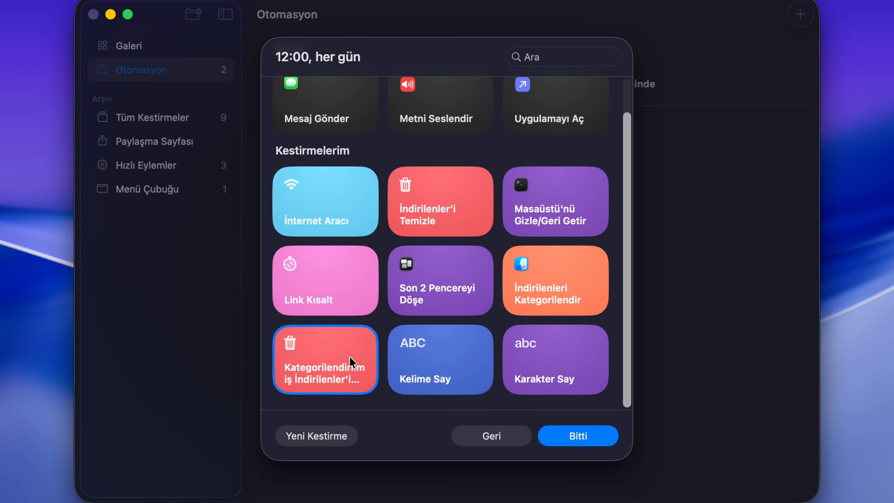
pyautogui.click(567, 433)
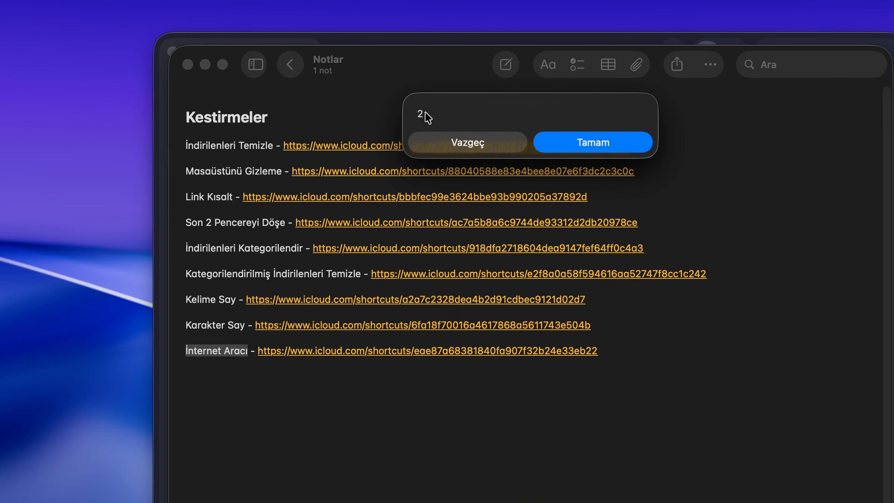
# Step: In the Kestirmeler note in Notlar, select "İnternet Aracı", run the Kelime Say service on it and dismiss the result
pyautogui.click(562, 143)
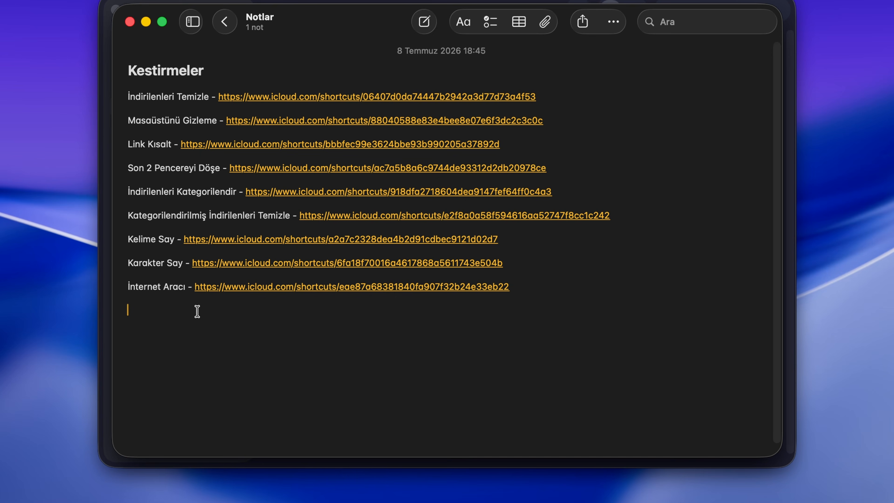
pyautogui.moveTo(185, 286); pyautogui.dragTo(127, 286)
pyautogui.rightClick(134, 286)
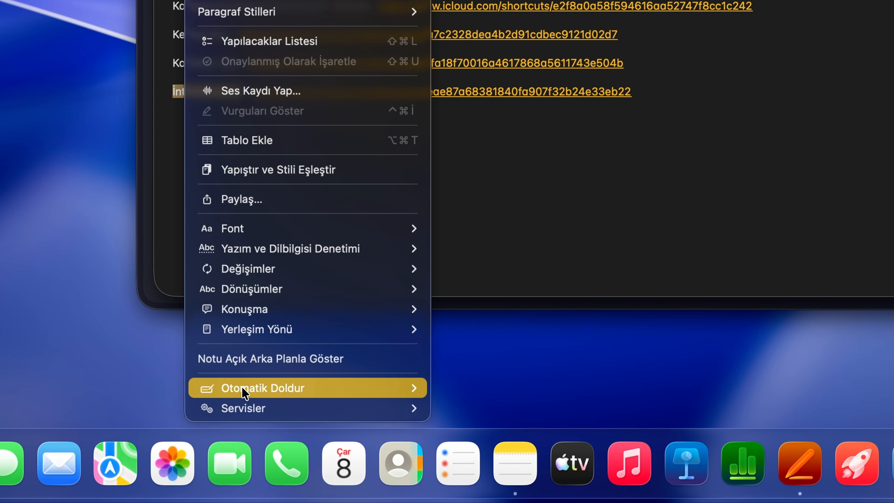
pyautogui.moveTo(214, 479)
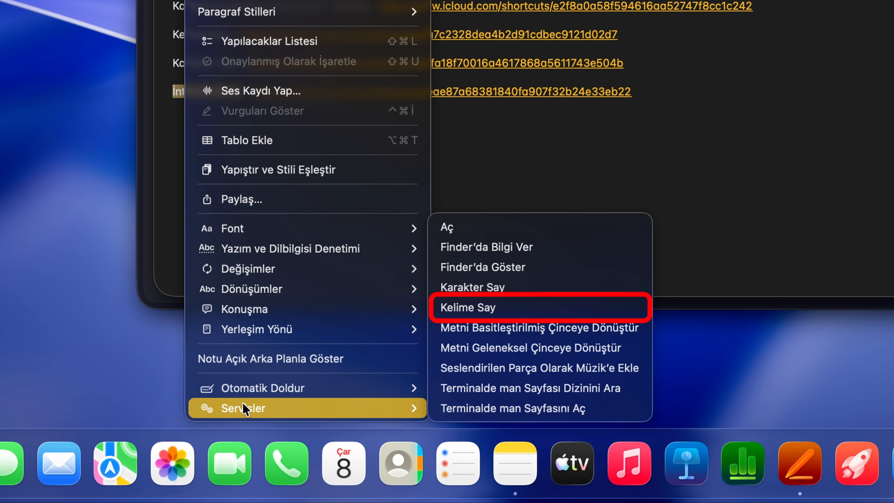
pyautogui.click(455, 308)
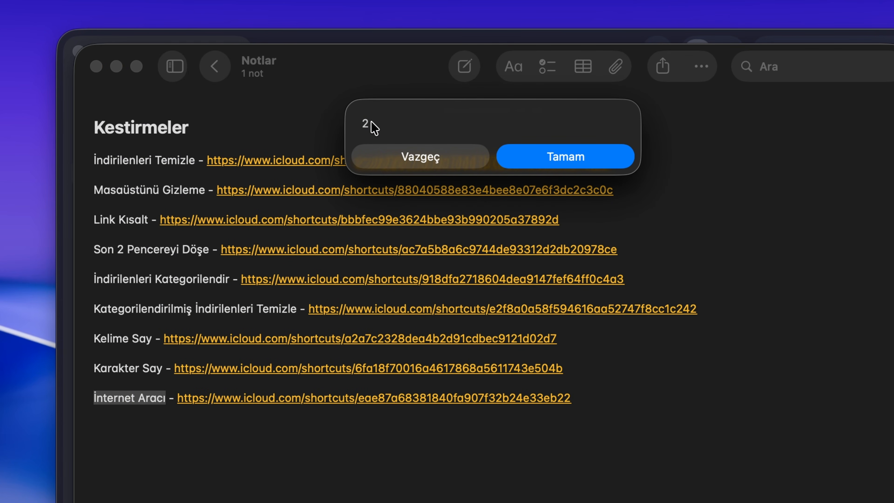
pyautogui.click(528, 160)
# Step: Run the Karakter Say service on the selected "İnternet Aracı" text and dismiss the result
pyautogui.rightClick(144, 397)
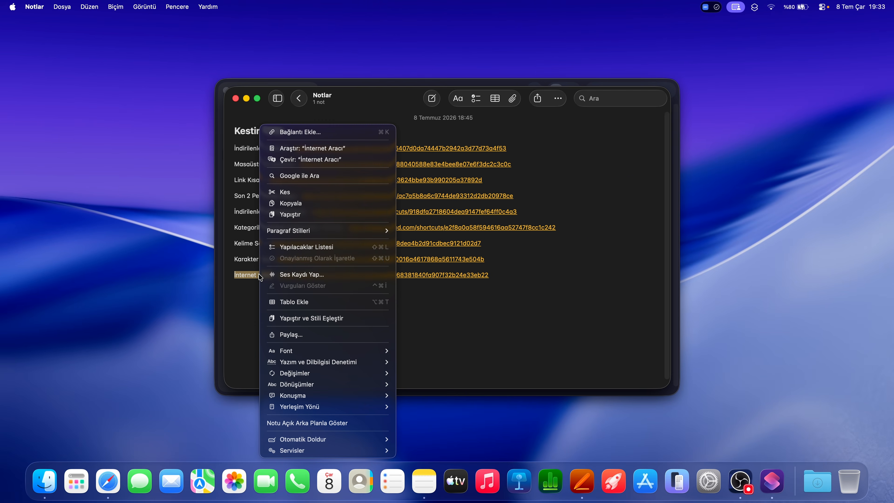
pyautogui.moveTo(291, 451)
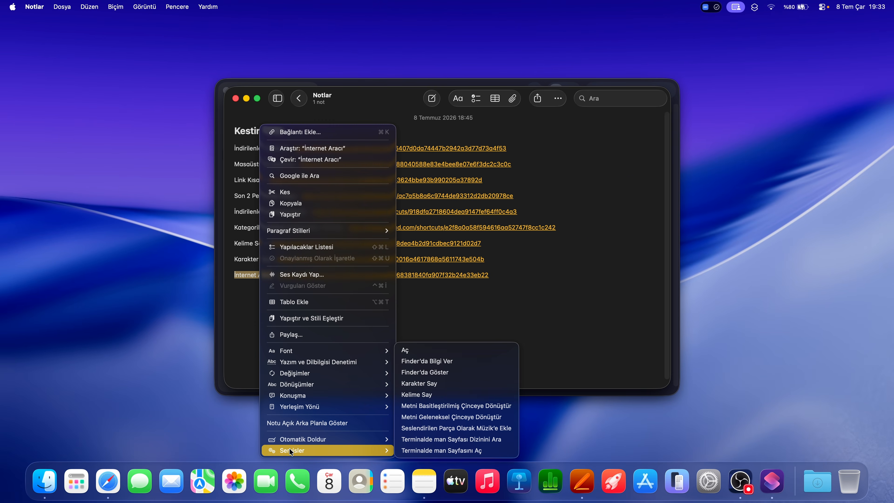
pyautogui.click(459, 380)
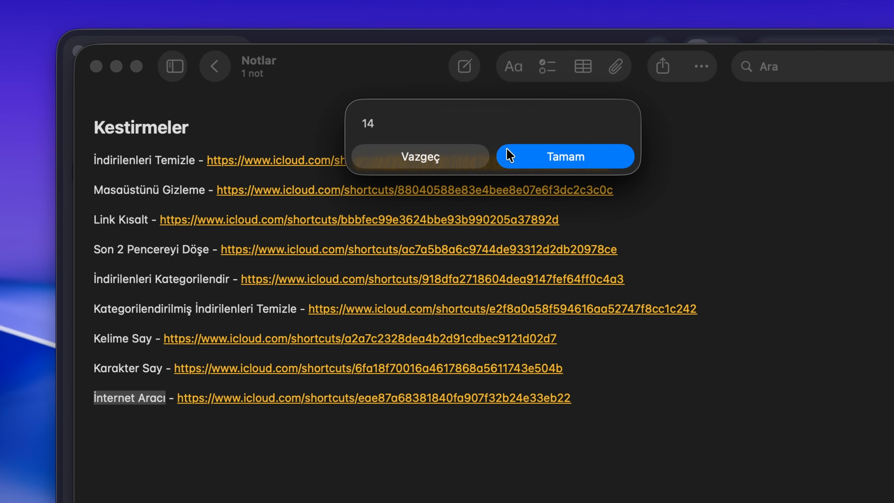
pyautogui.click(527, 156)
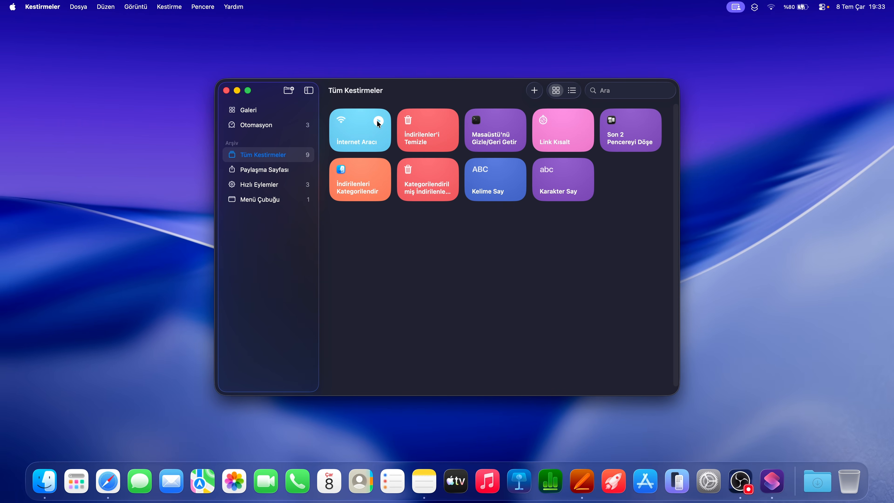
# Step: In Kestirmeler, run the İnternet Aracı shortcut for Hız testi yap and again for Wi-Fi bilgilerini göster, closing the Wi-Fi details
pyautogui.click(378, 121)
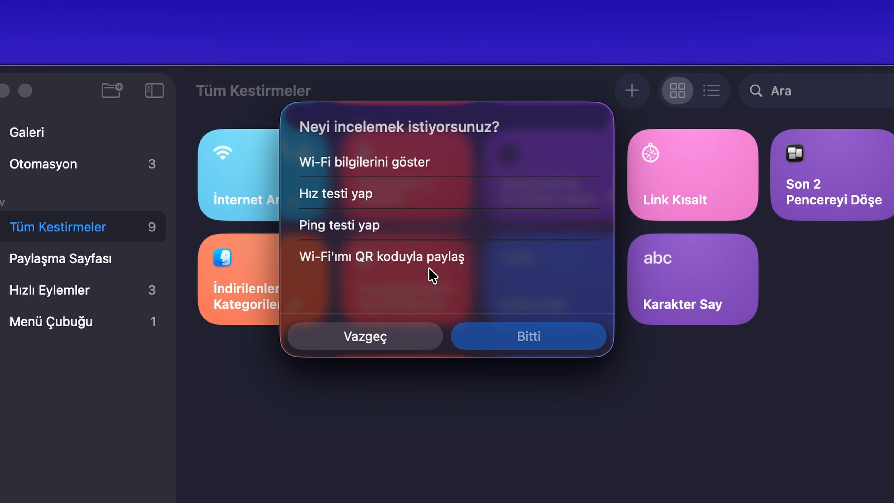
pyautogui.click(416, 194)
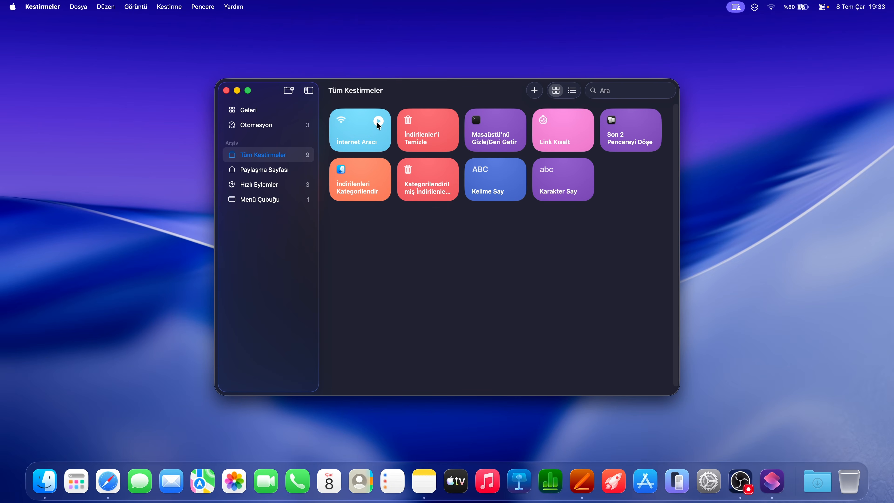
pyautogui.click(376, 119)
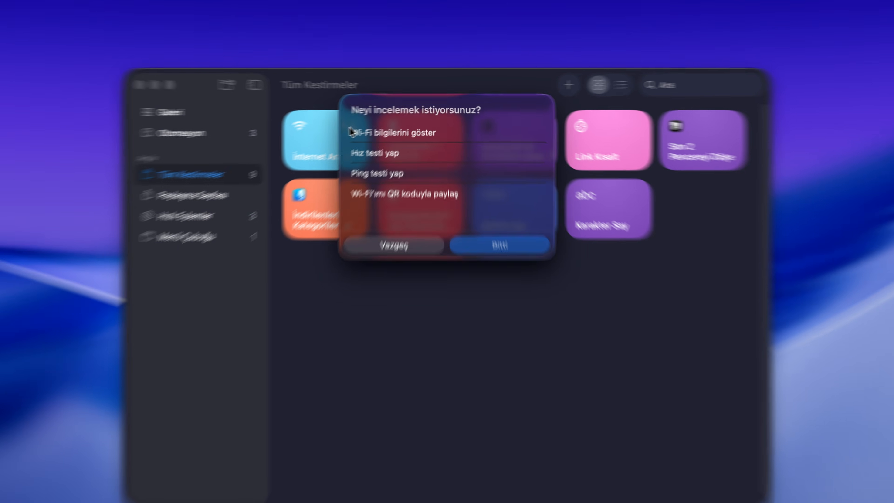
pyautogui.click(465, 297)
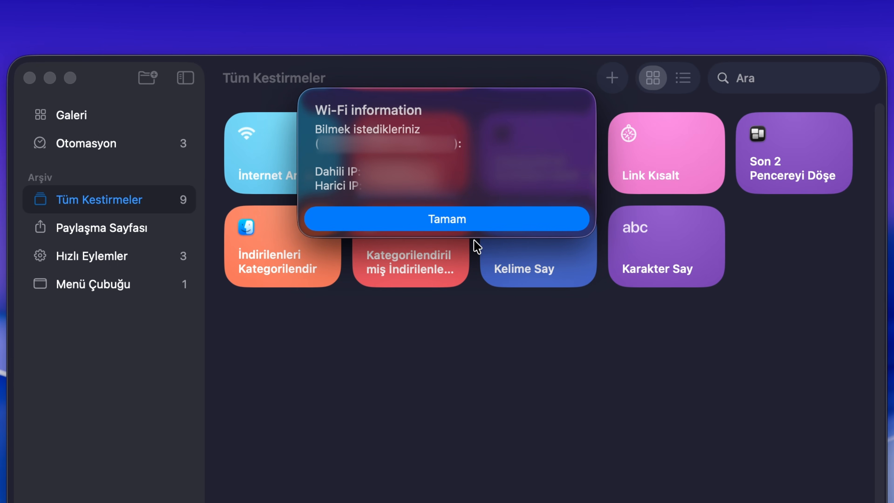
pyautogui.click(475, 225)
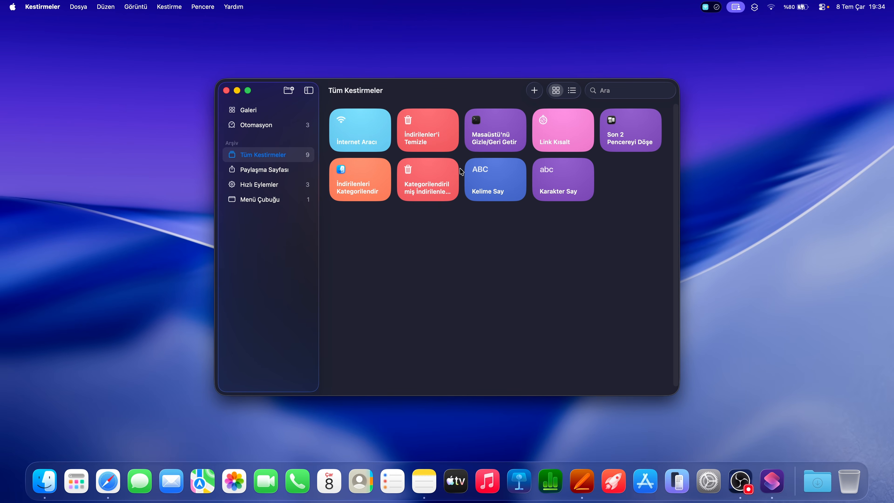
# Step: Search Spotlight for "internet aracı" and run the İnternet Aracı shortcut from there, choosing one of its options
pyautogui.press('super+space')
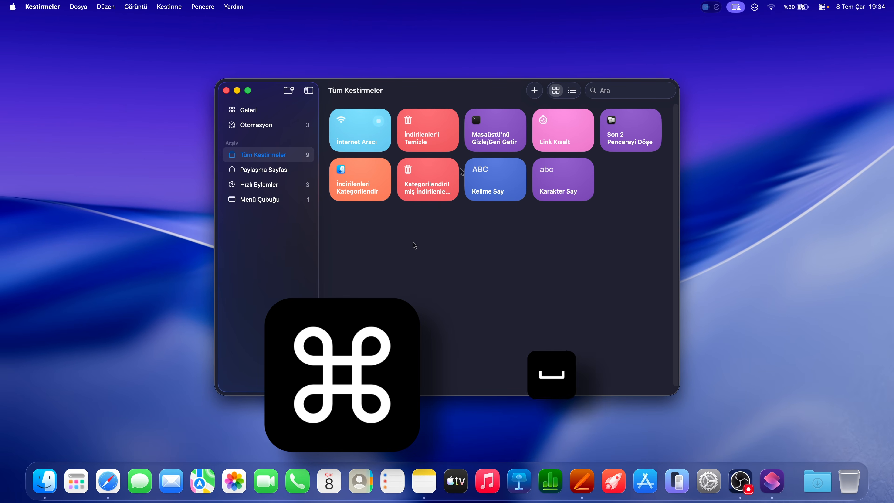
pyautogui.write('internet aracı')
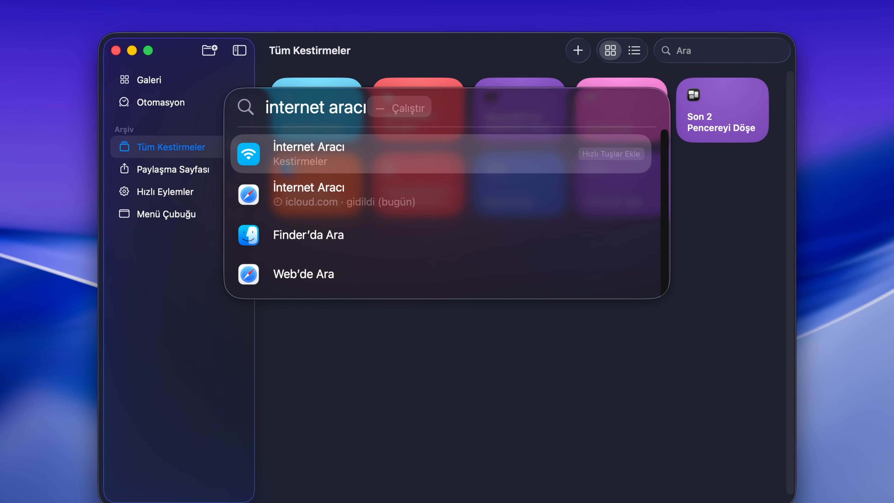
pyautogui.press('Return')
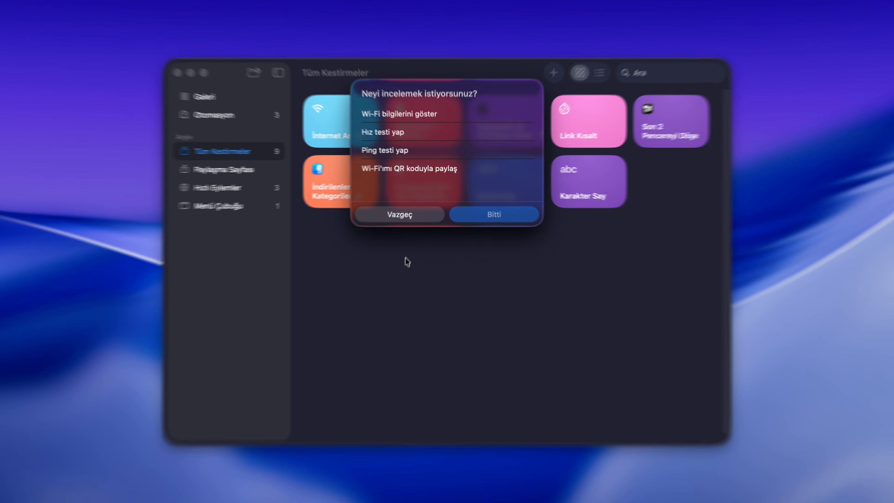
pyautogui.click(468, 170)
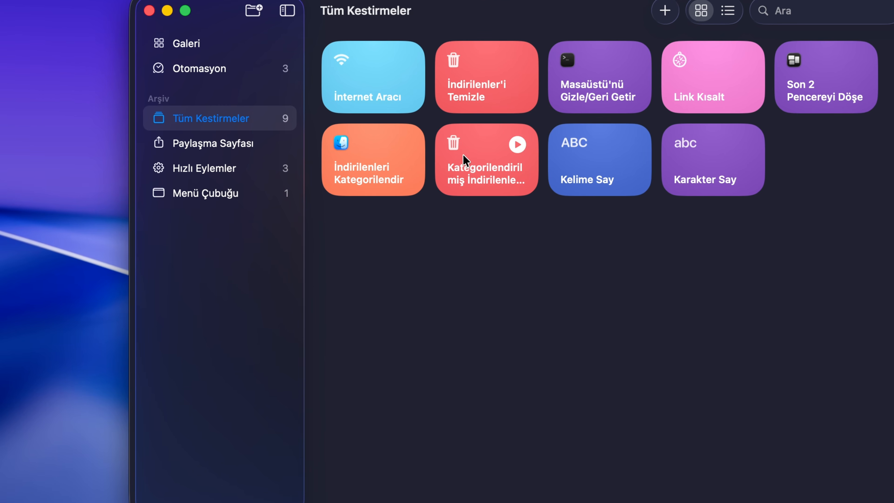
# Step: Start copying the iCloud URL of the İndirilenleri Kategorilendir shortcut and cancel creating the link
pyautogui.rightClick(383, 179)
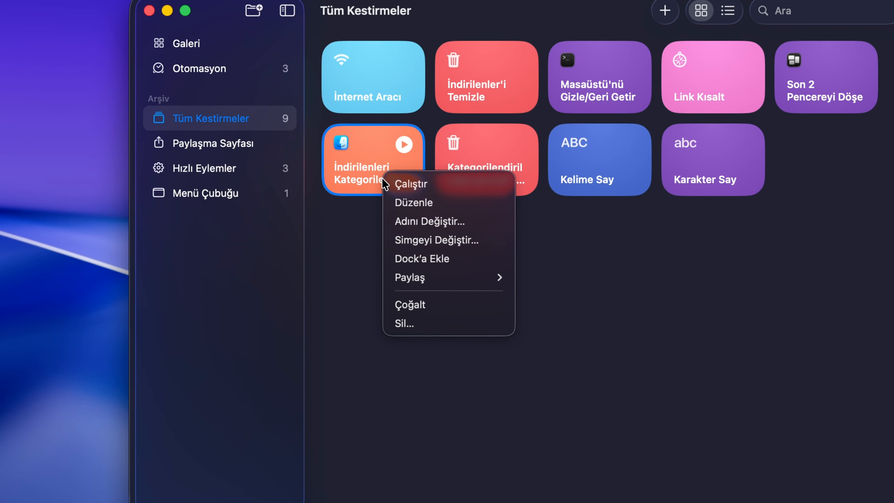
pyautogui.moveTo(404, 271)
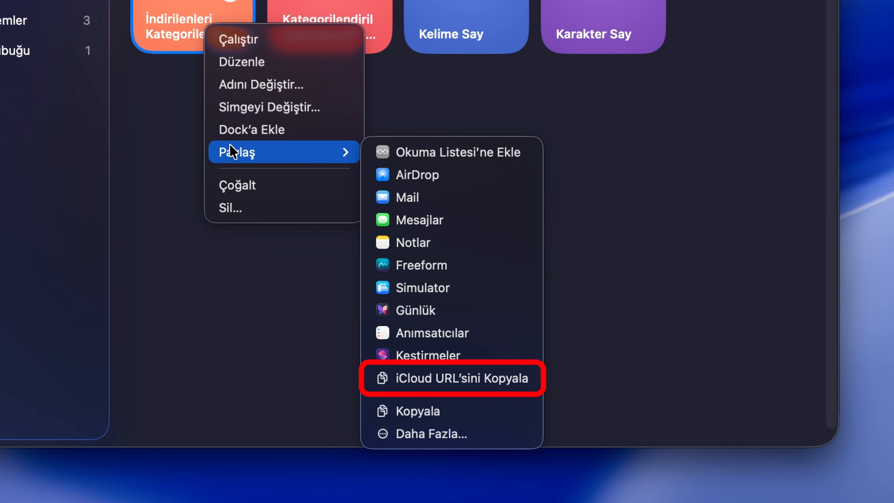
pyautogui.click(405, 378)
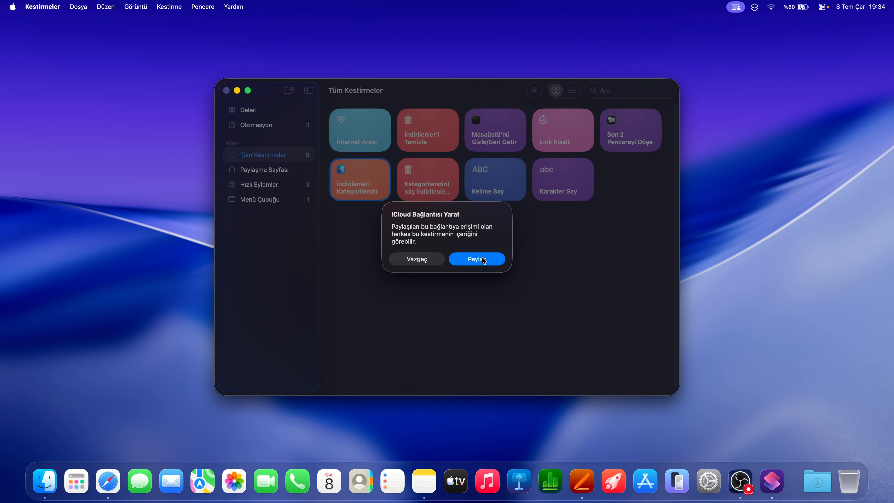
pyautogui.click(435, 259)
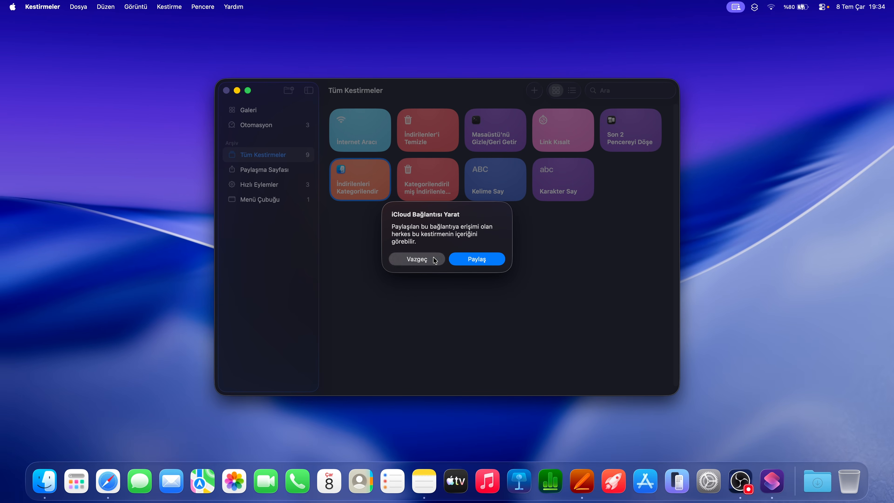